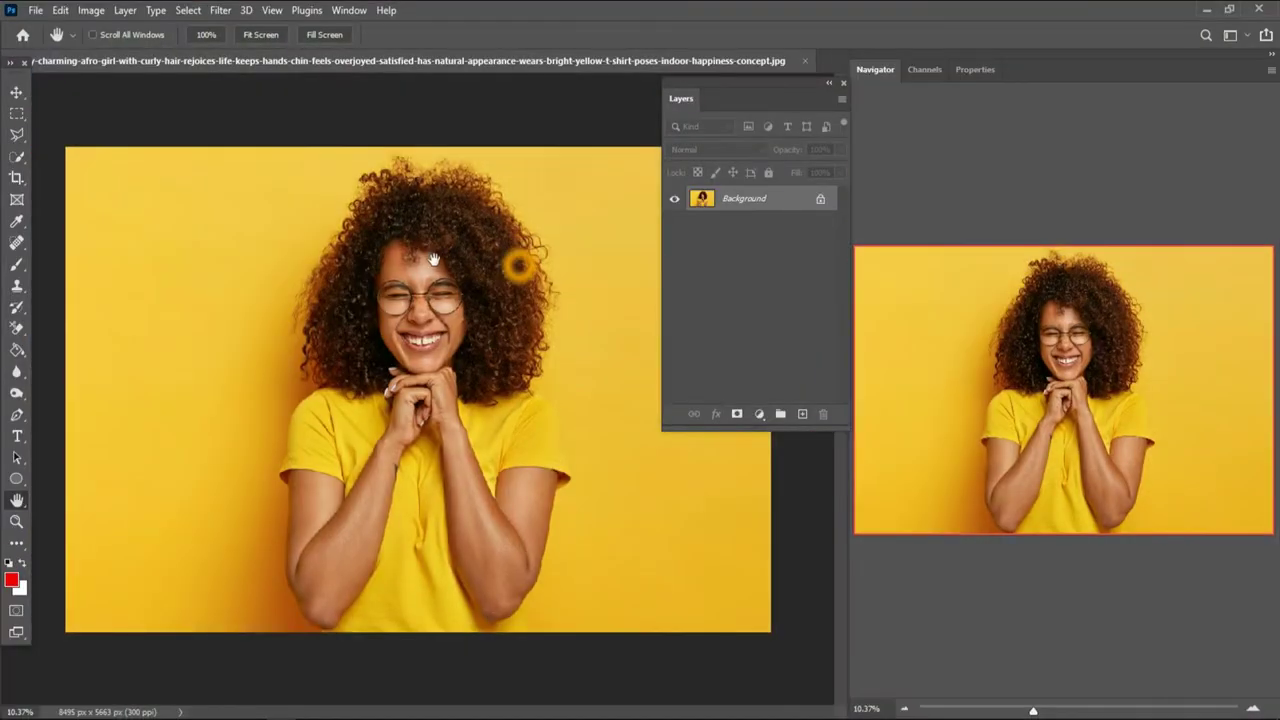
- Scroll over the yellow portrait photo now open in Photoshop
{"action": "scroll", "coordinate": [434, 298], "scroll_direction": "down", "scroll_amount": 1}
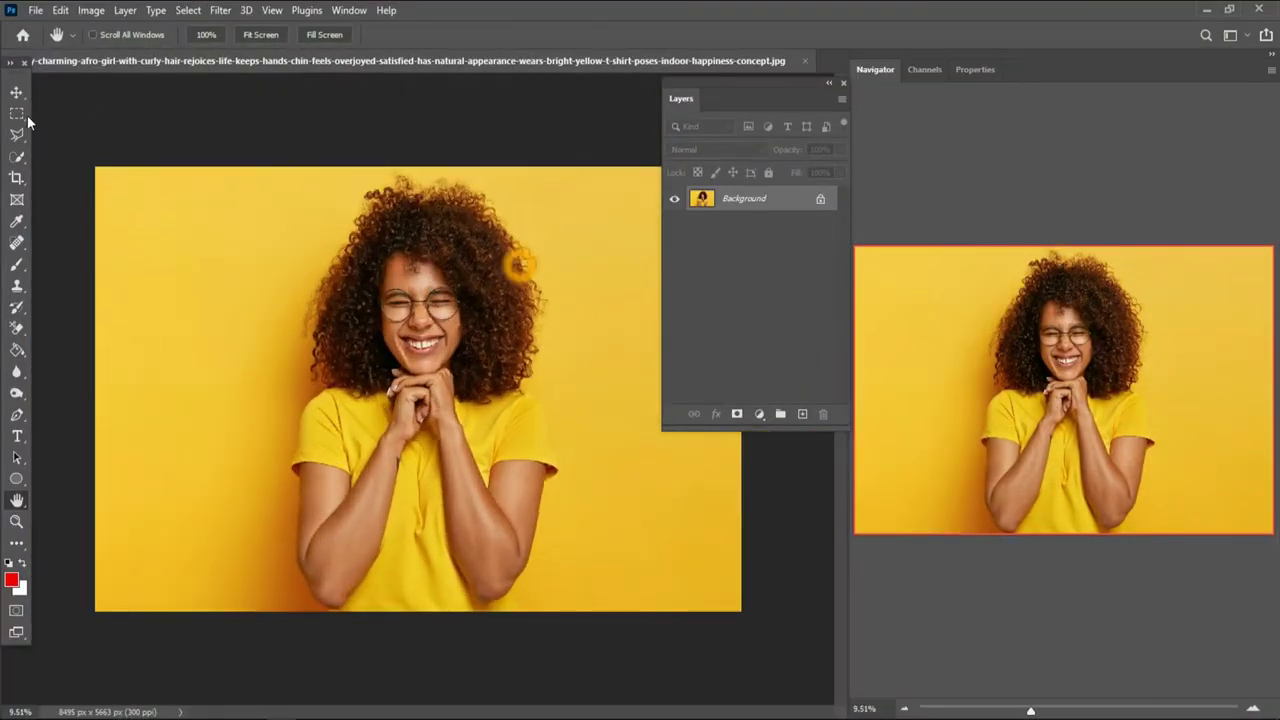
- With the Move tool, unlock the Background layer into Layer 0, then pick the Hand tool
{"action": "left_click", "coordinate": [16, 92]}
{"action": "scroll", "coordinate": [416, 400], "scroll_direction": "down", "scroll_amount": 1}
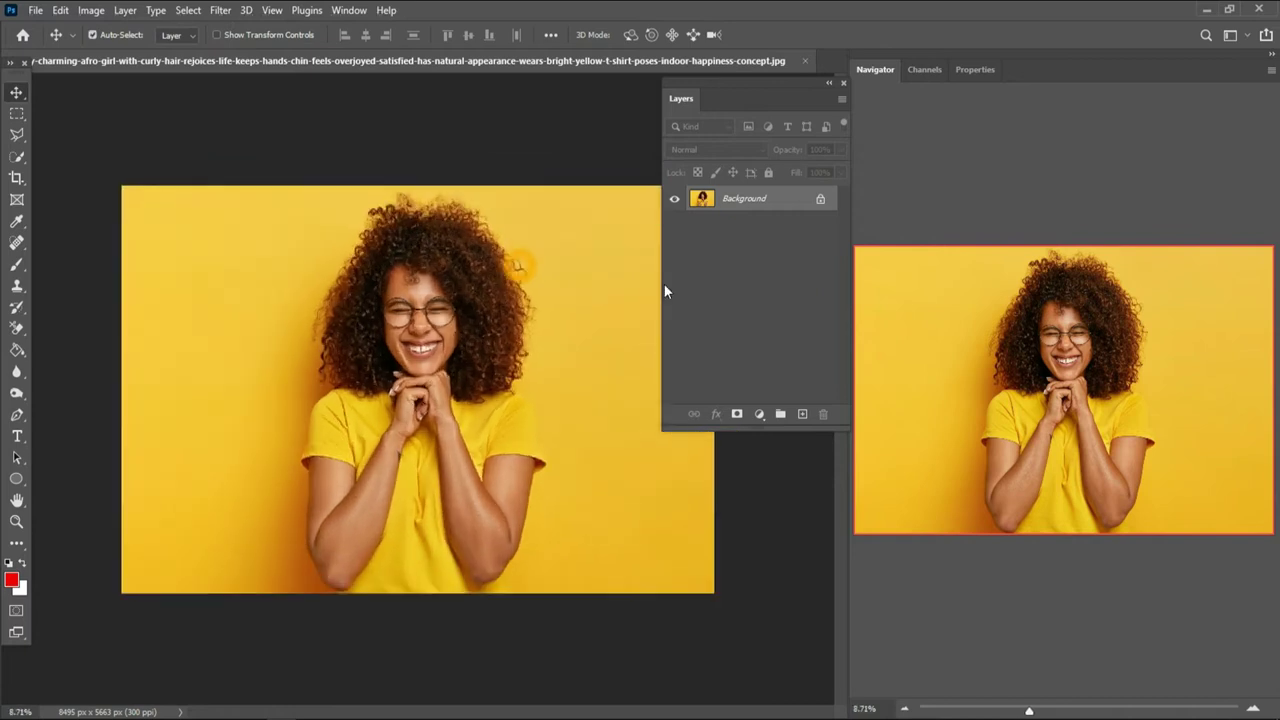
{"action": "left_click", "coordinate": [822, 203]}
{"action": "scroll", "coordinate": [365, 328], "scroll_direction": "down", "scroll_amount": 1}
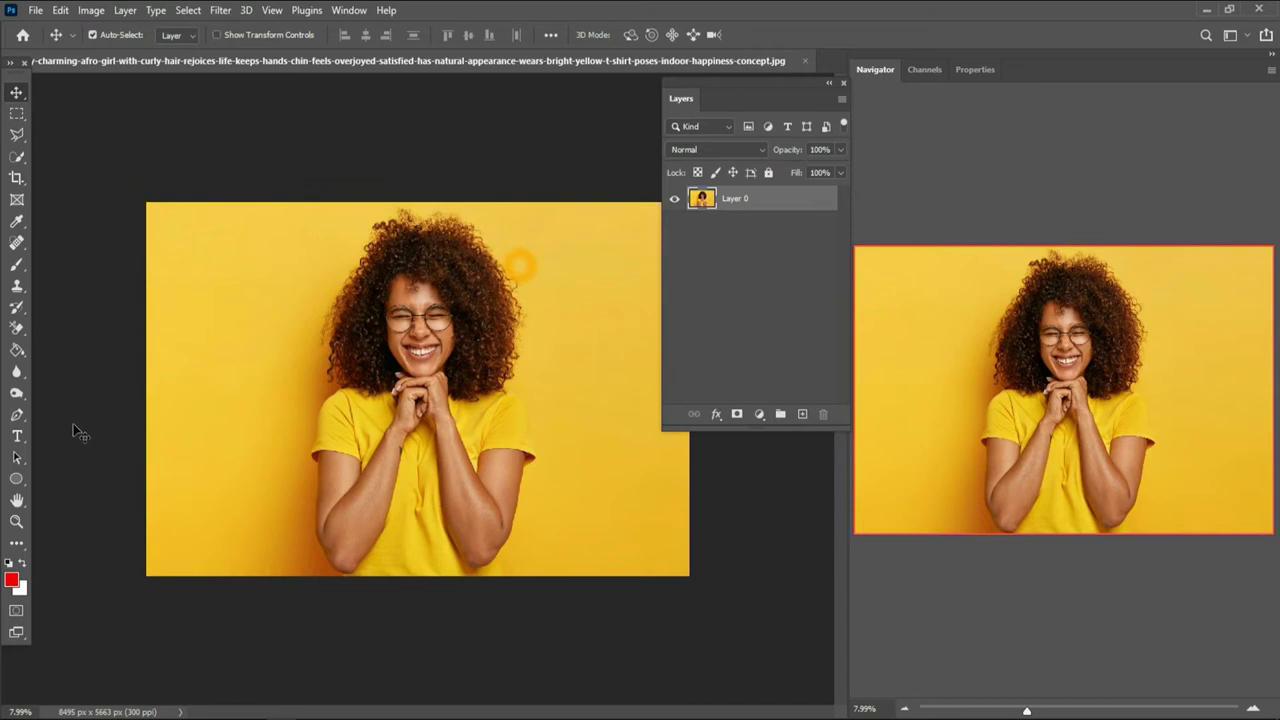
{"action": "left_click", "coordinate": [16, 500]}
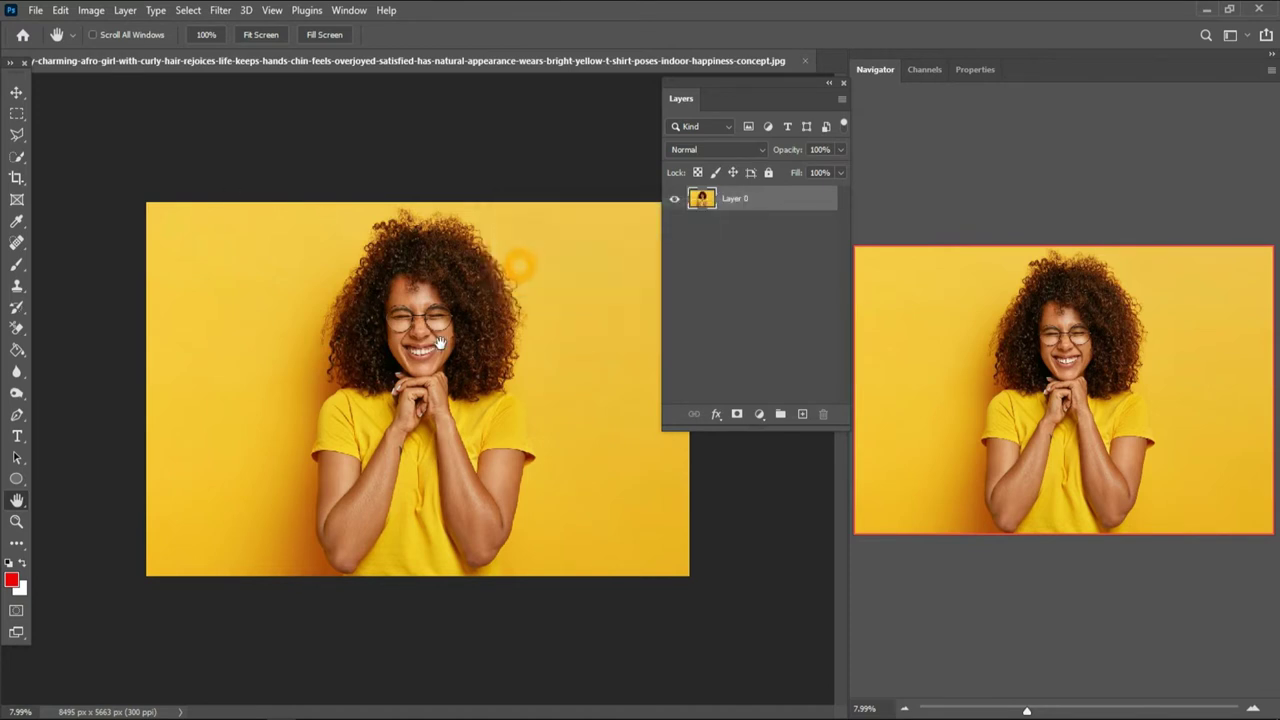
- Dismiss the error and retry adding a Solid Color fill layer twice
{"action": "left_click", "coordinate": [620, 280]}
{"action": "left_click", "coordinate": [757, 415]}
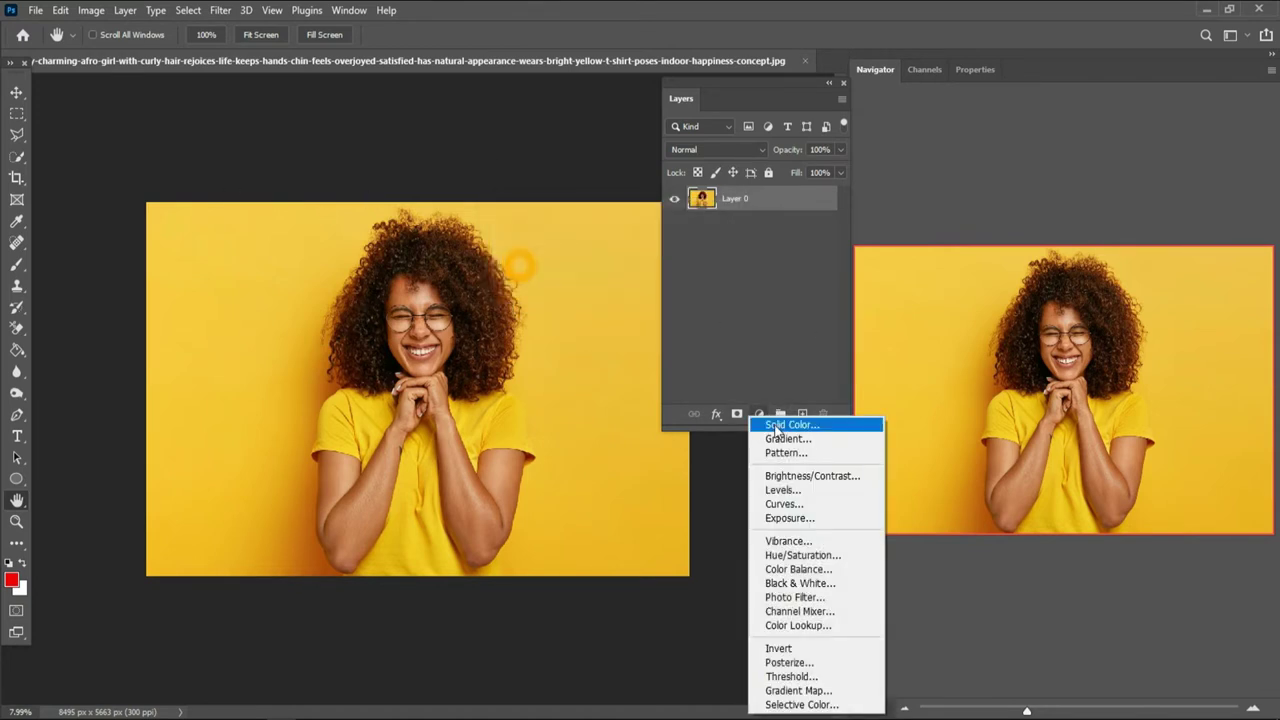
{"action": "left_click", "coordinate": [781, 425]}
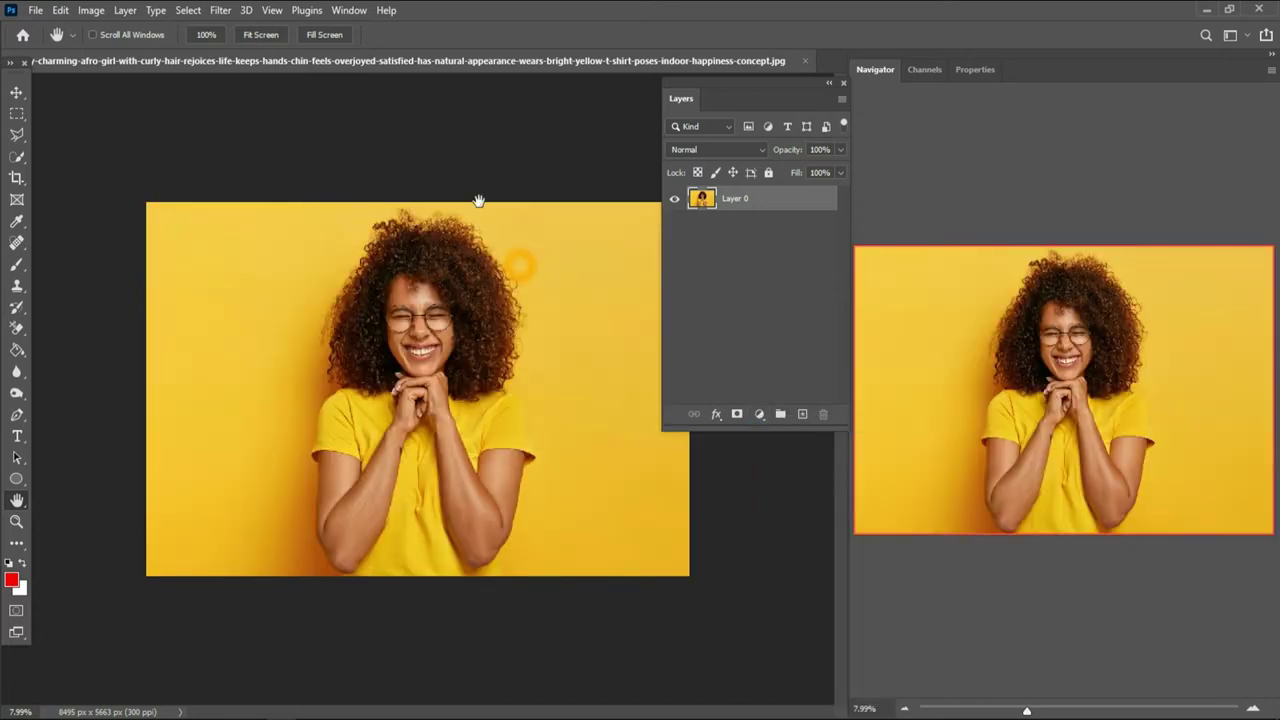
{"action": "left_click", "coordinate": [758, 419]}
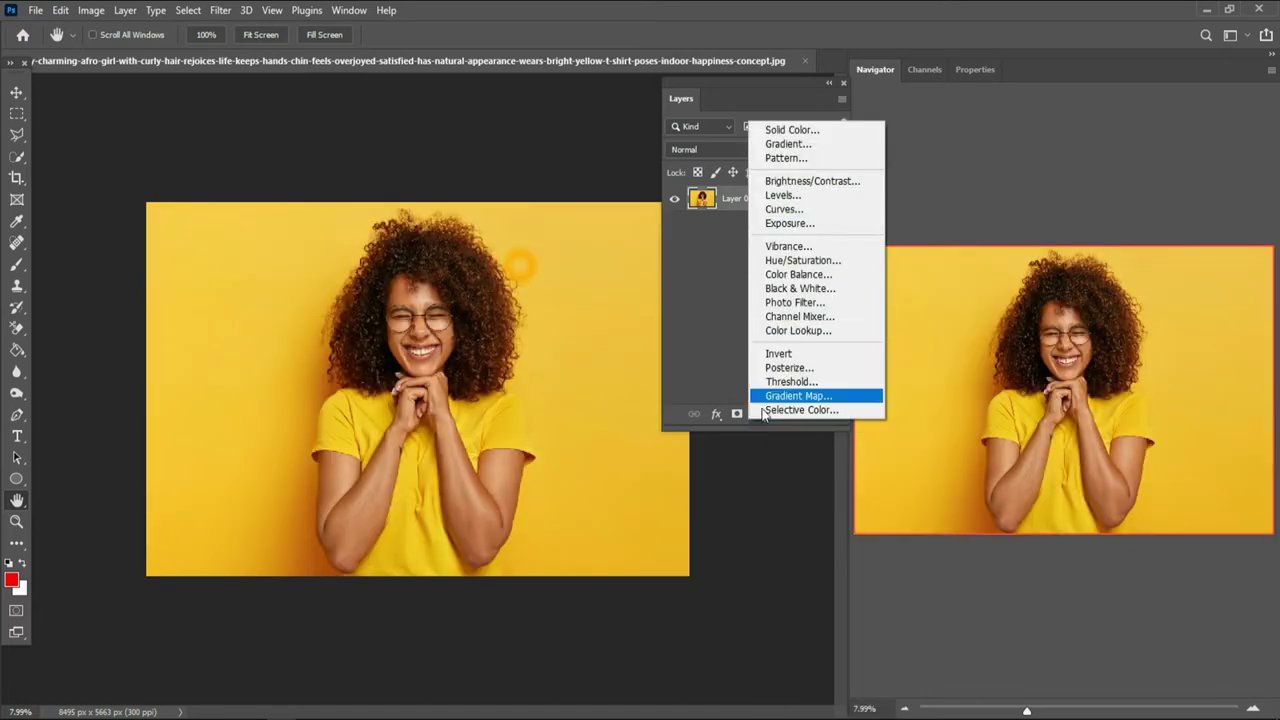
{"action": "left_click", "coordinate": [791, 131]}
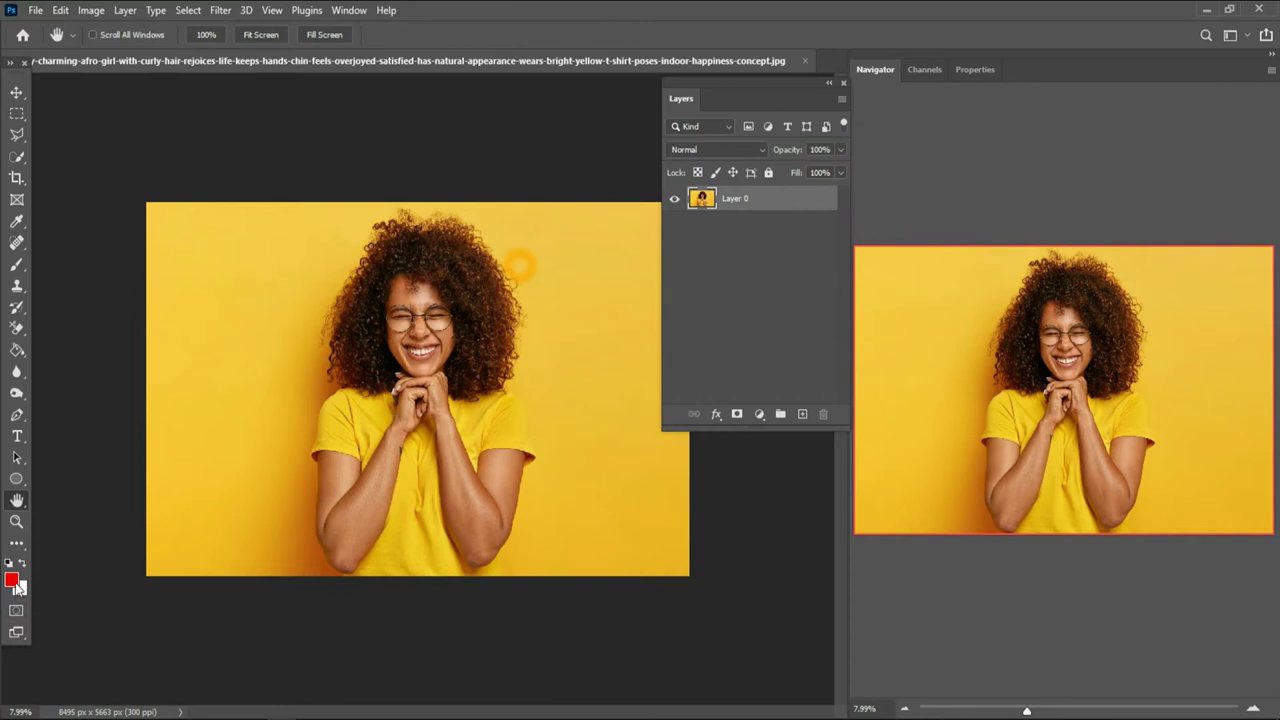
- Swap foreground and background colours and reopen the adjustment list twice, then select the Move tool
{"action": "key", "text": "x"}
{"action": "left_click", "coordinate": [759, 414]}
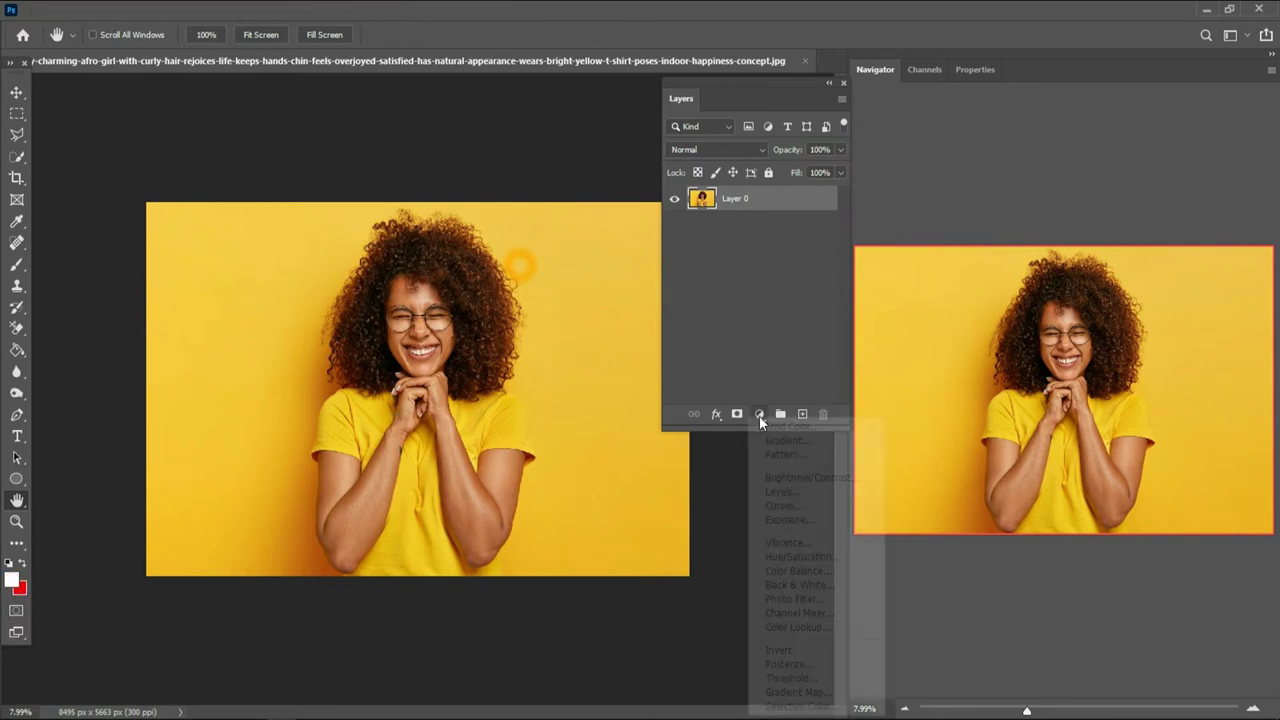
{"action": "key", "text": "Escape"}
{"action": "left_click", "coordinate": [759, 414]}
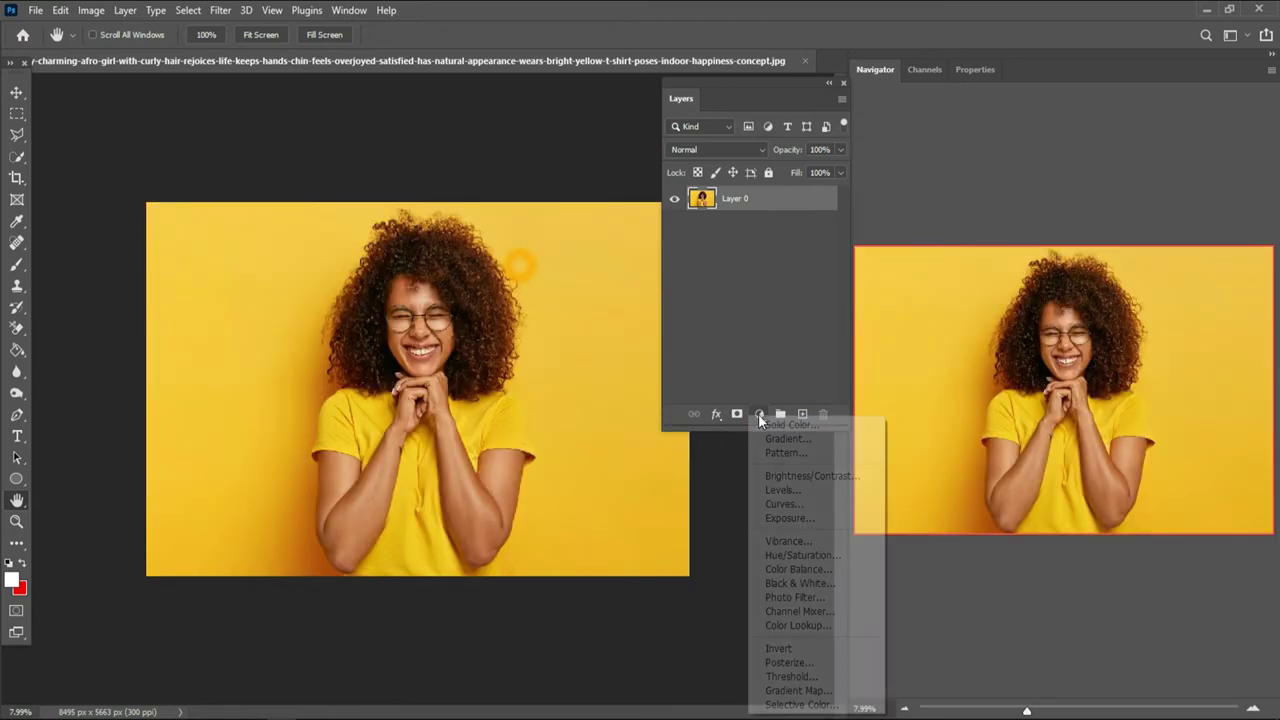
{"action": "key", "text": "Escape"}
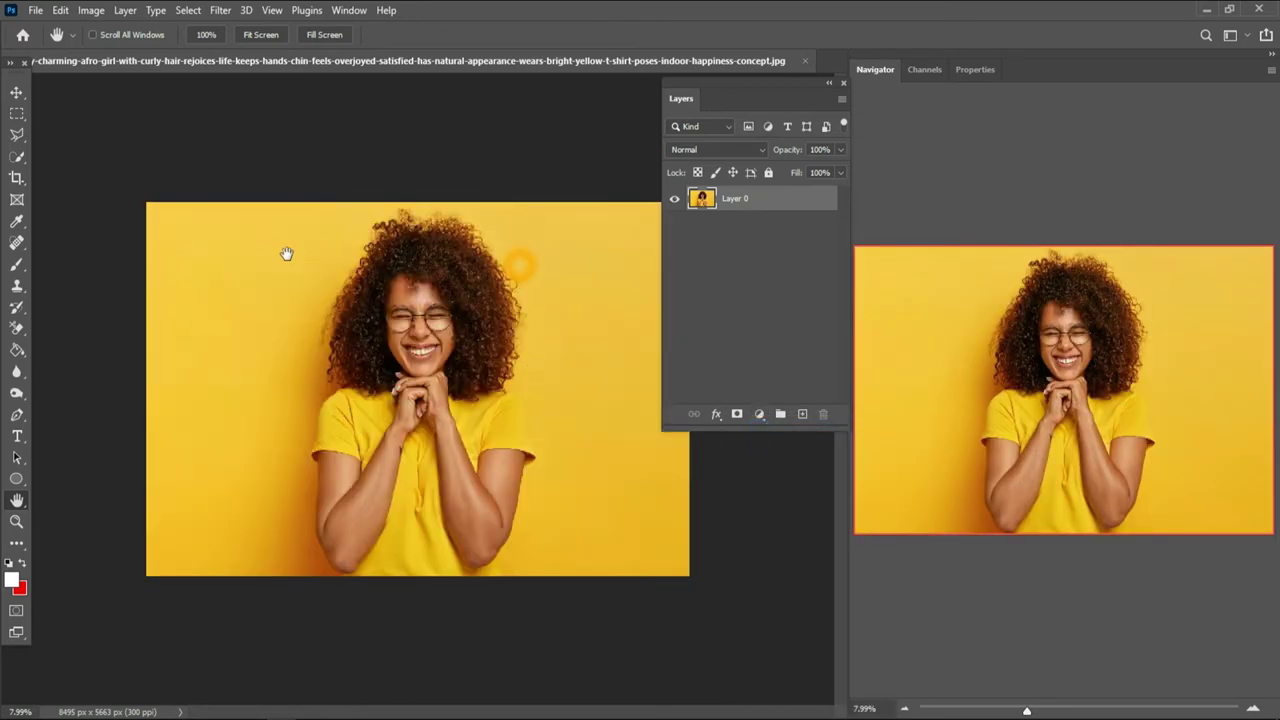
{"action": "left_click", "coordinate": [16, 92]}
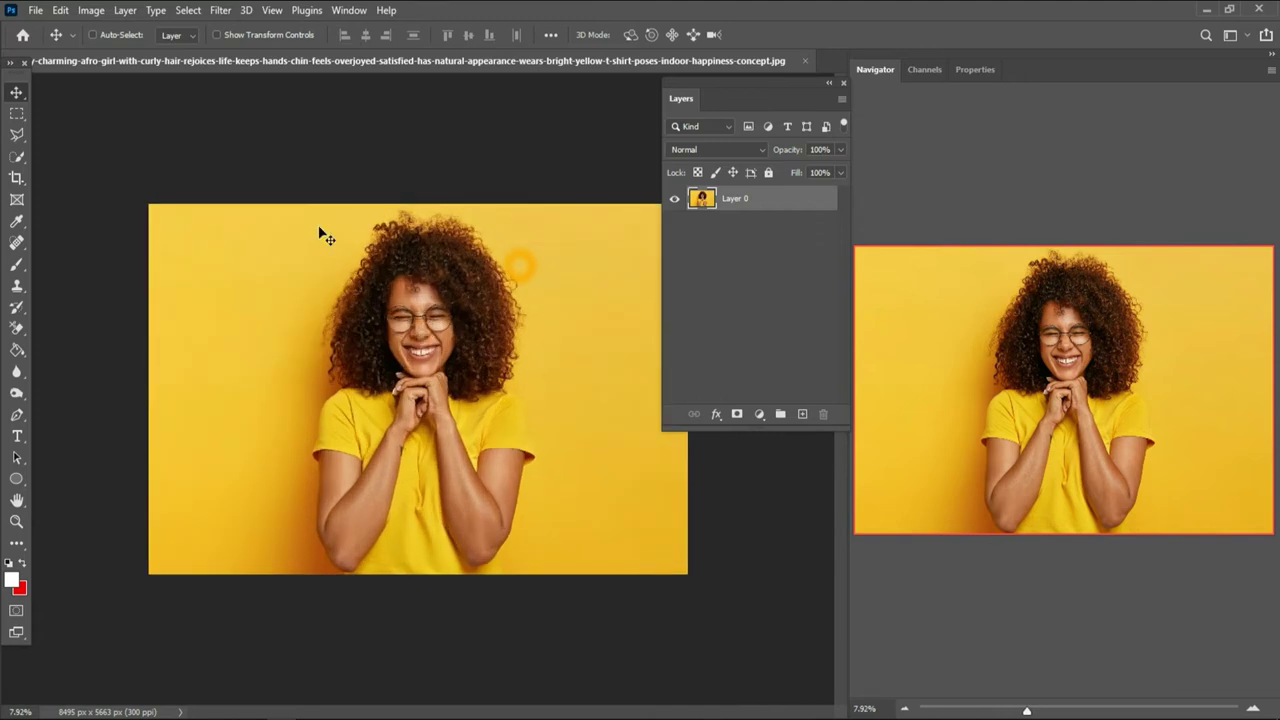
{"action": "key", "text": "ctrl"}
- Quit Photoshop without saving the portrait and refresh the desktop
{"action": "left_click", "coordinate": [1259, 9]}
{"action": "left_click", "coordinate": [654, 279]}
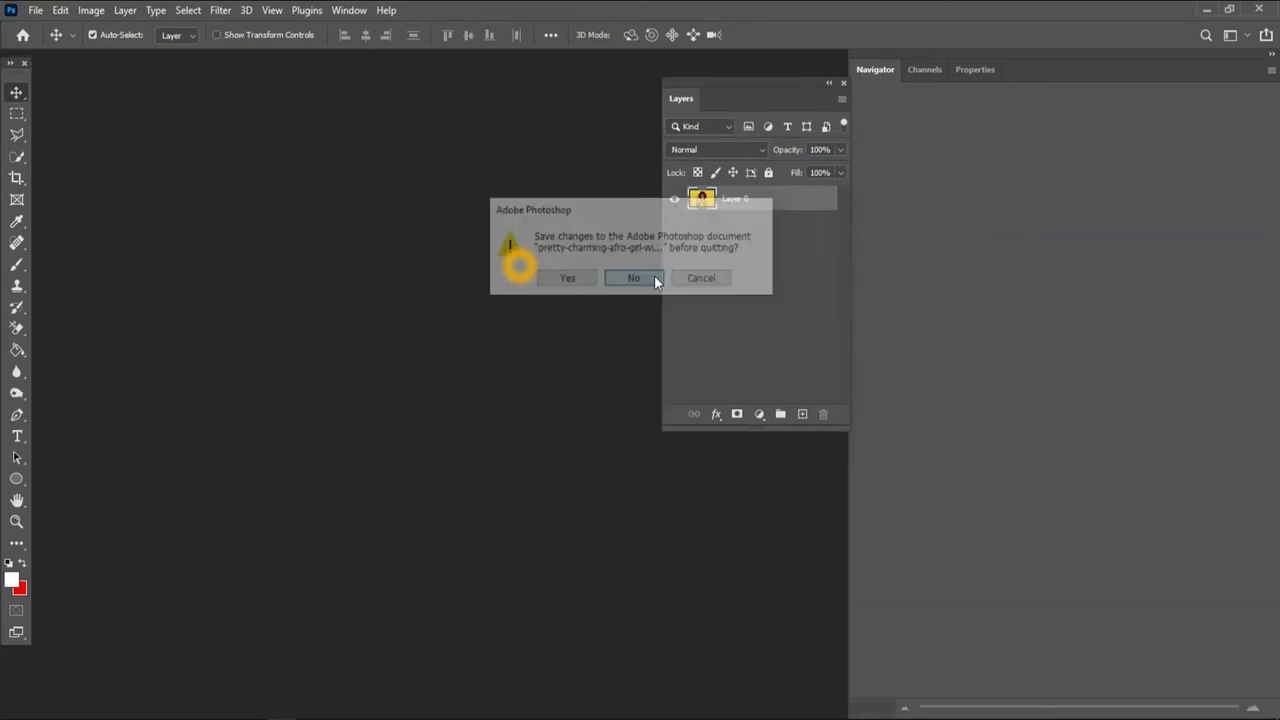
{"action": "right_click", "coordinate": [465, 234]}
{"action": "left_click", "coordinate": [492, 306]}
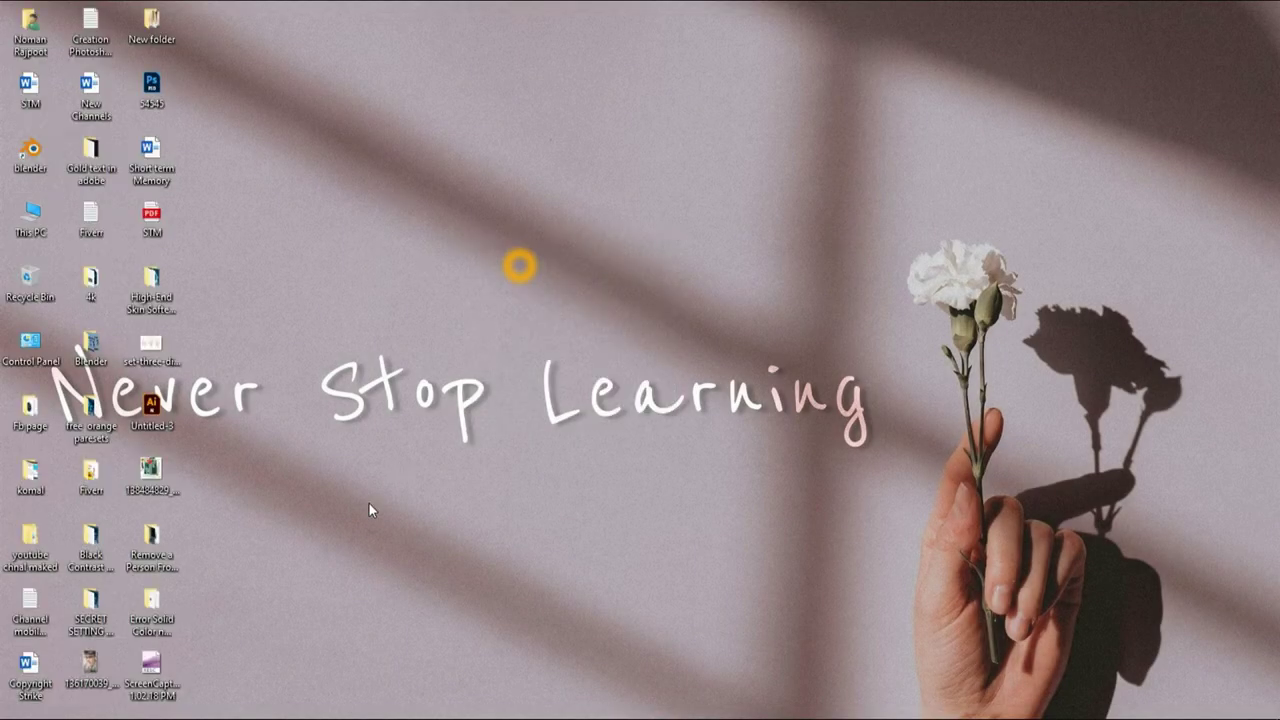
- Extract the OpenGL archive with WinRAR into 'OpenGL (Creation 2021)', pasting the archive password
{"action": "double_click", "coordinate": [151, 610]}
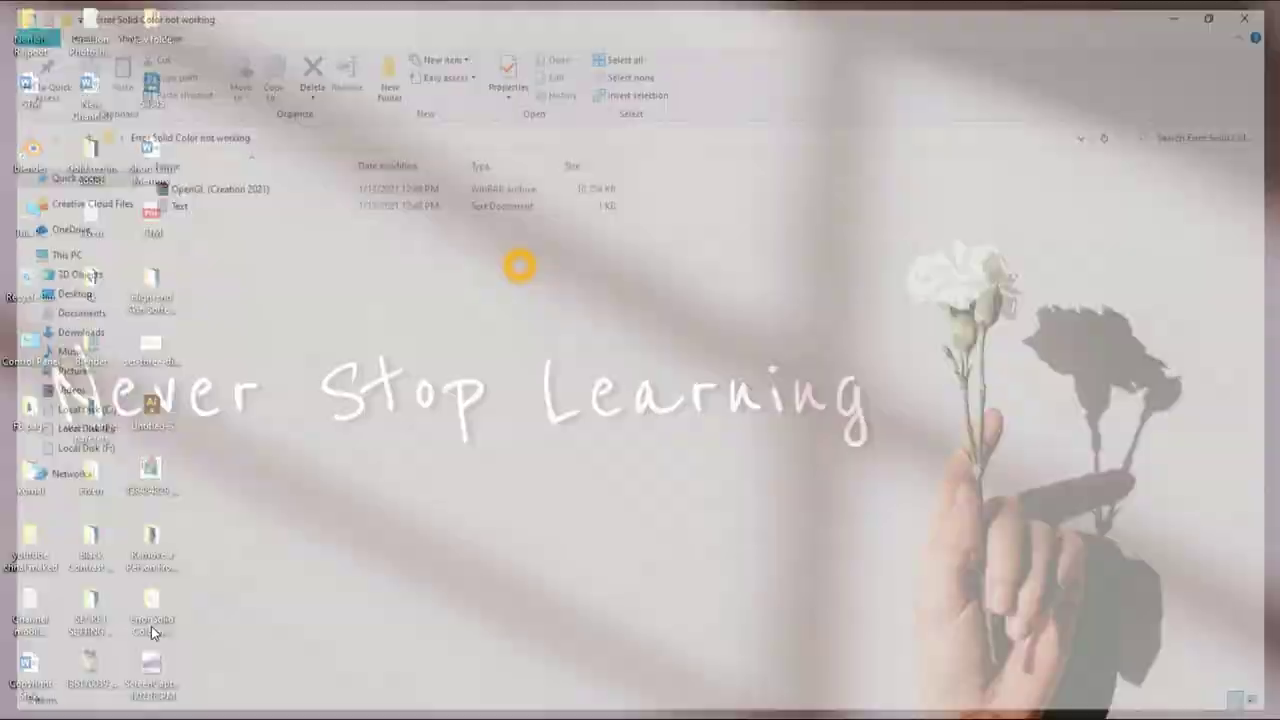
{"action": "right_click", "coordinate": [199, 191]}
{"action": "mouse_move", "coordinate": [241, 234]}
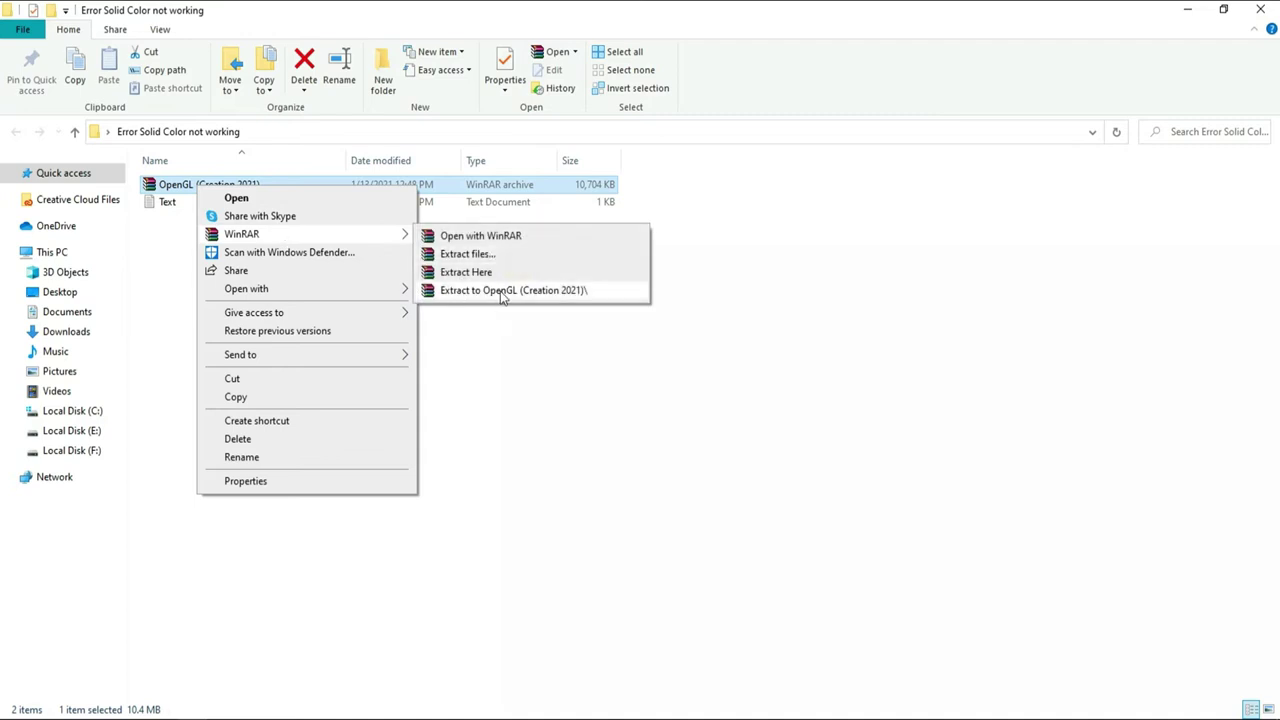
{"action": "left_click", "coordinate": [503, 292]}
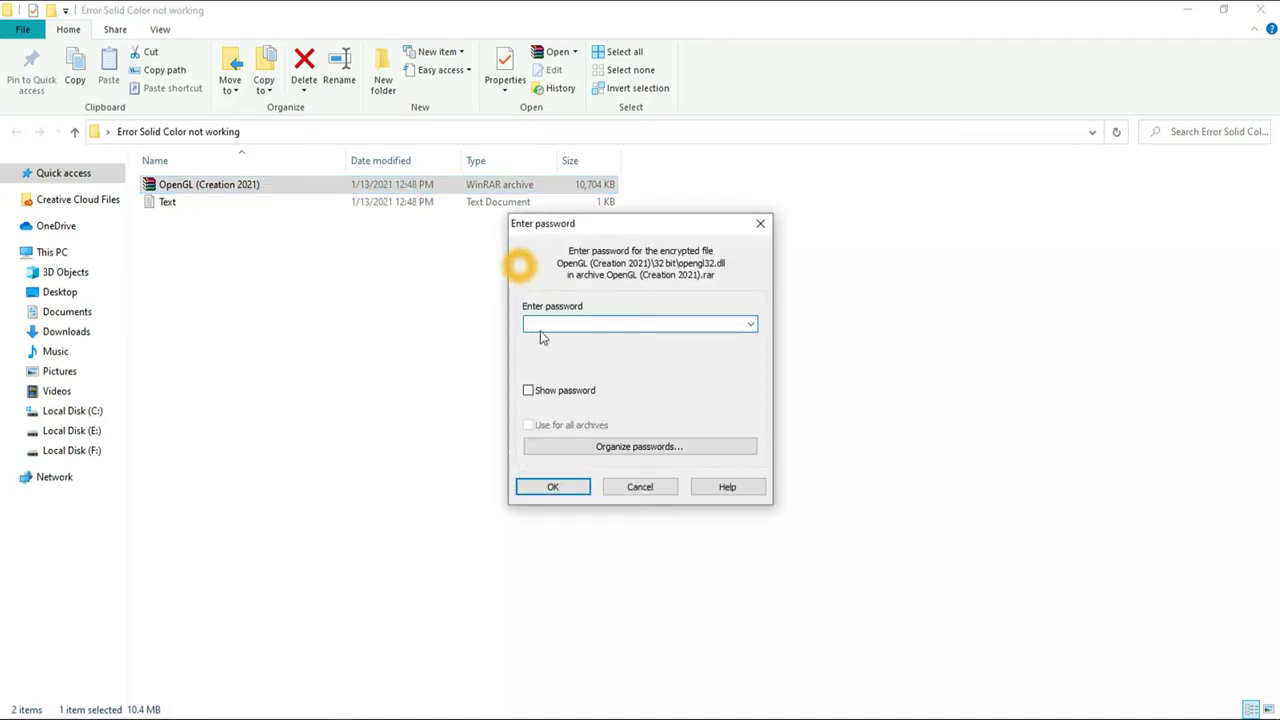
{"action": "key", "text": "ctrl+v"}
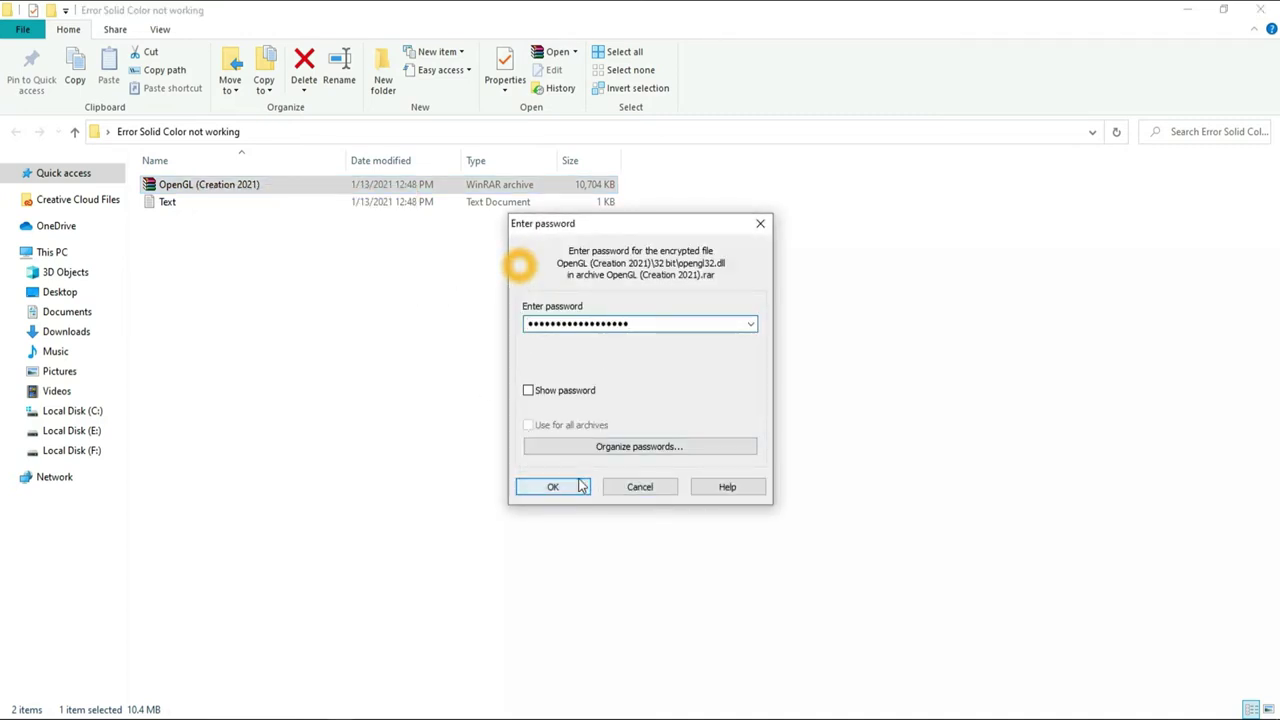
{"action": "left_click", "coordinate": [580, 486]}
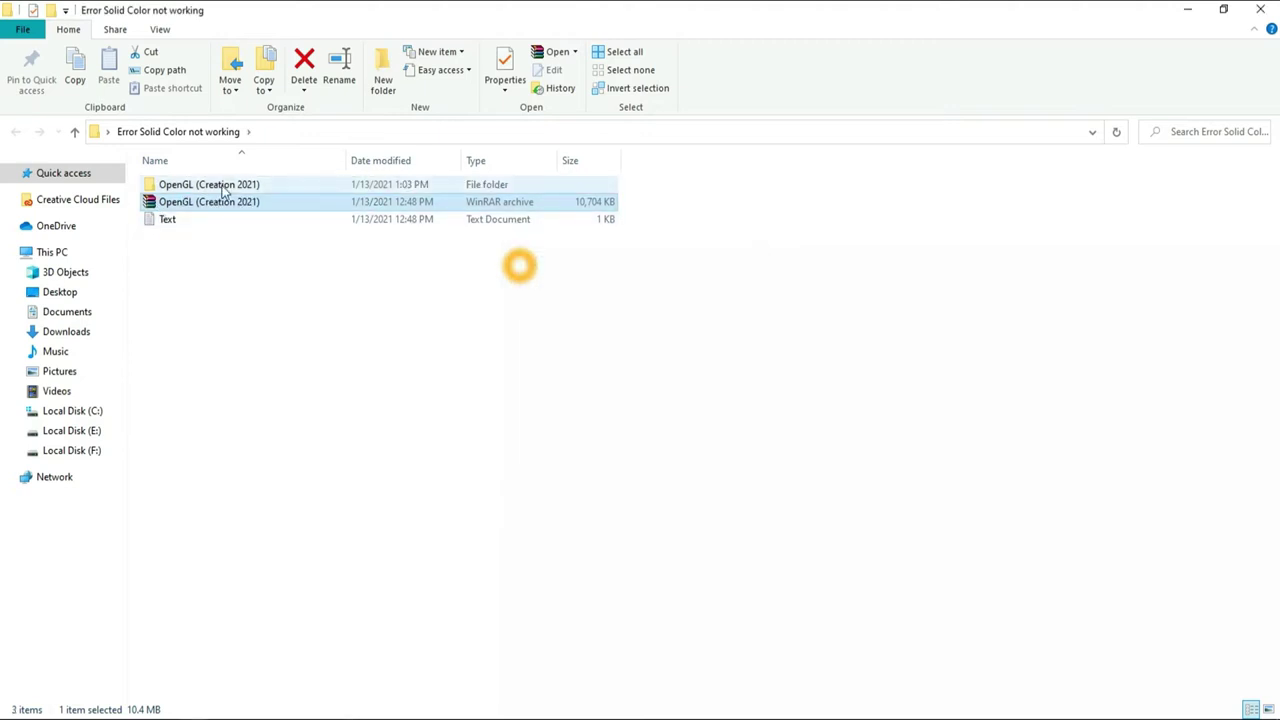
- Copy opengl32.dll from the extracted OpenGL (Creation 2021) 64 bit folder
{"action": "double_click", "coordinate": [214, 186]}
{"action": "double_click", "coordinate": [214, 186]}
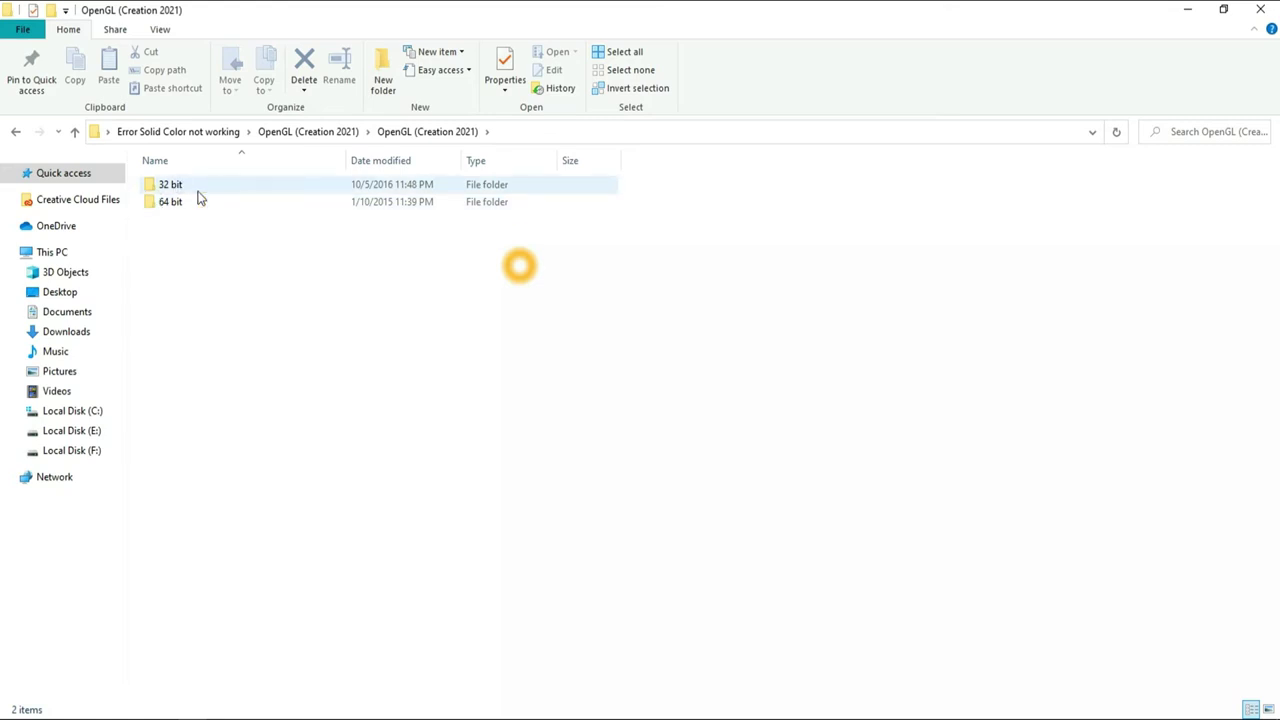
{"action": "double_click", "coordinate": [171, 205]}
{"action": "left_click", "coordinate": [212, 188]}
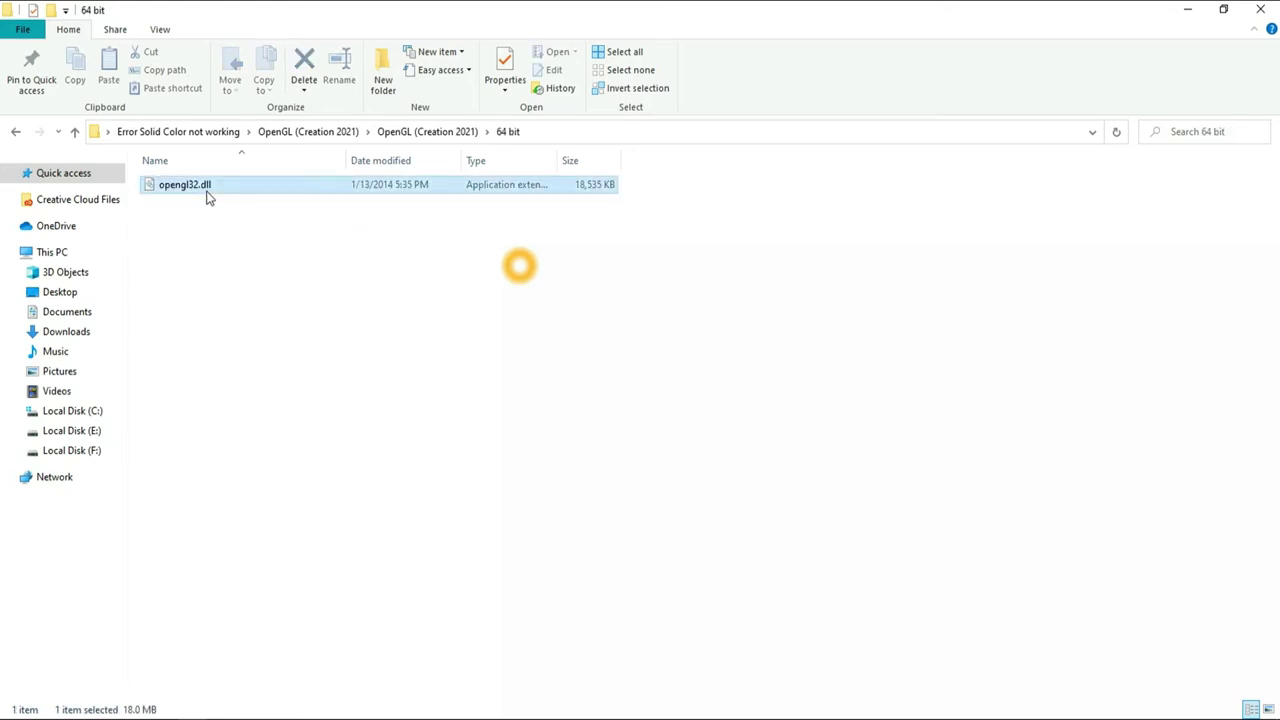
{"action": "right_click", "coordinate": [196, 192]}
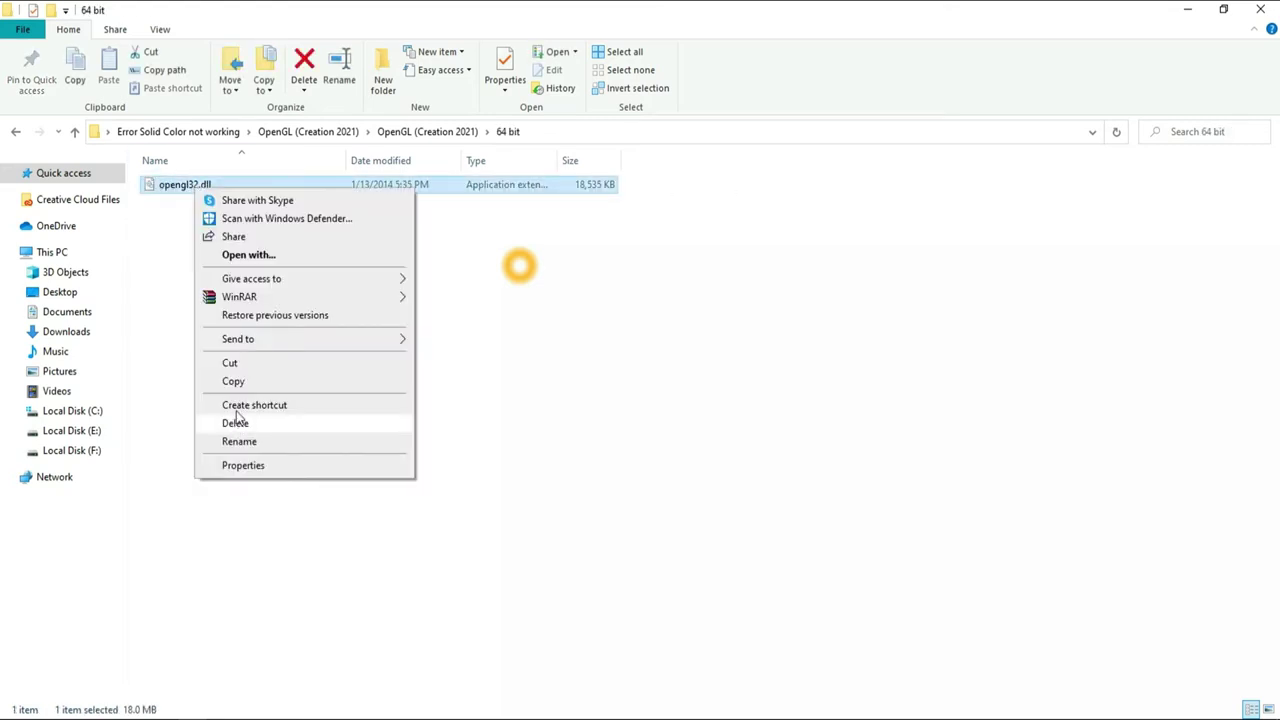
{"action": "left_click", "coordinate": [233, 382]}
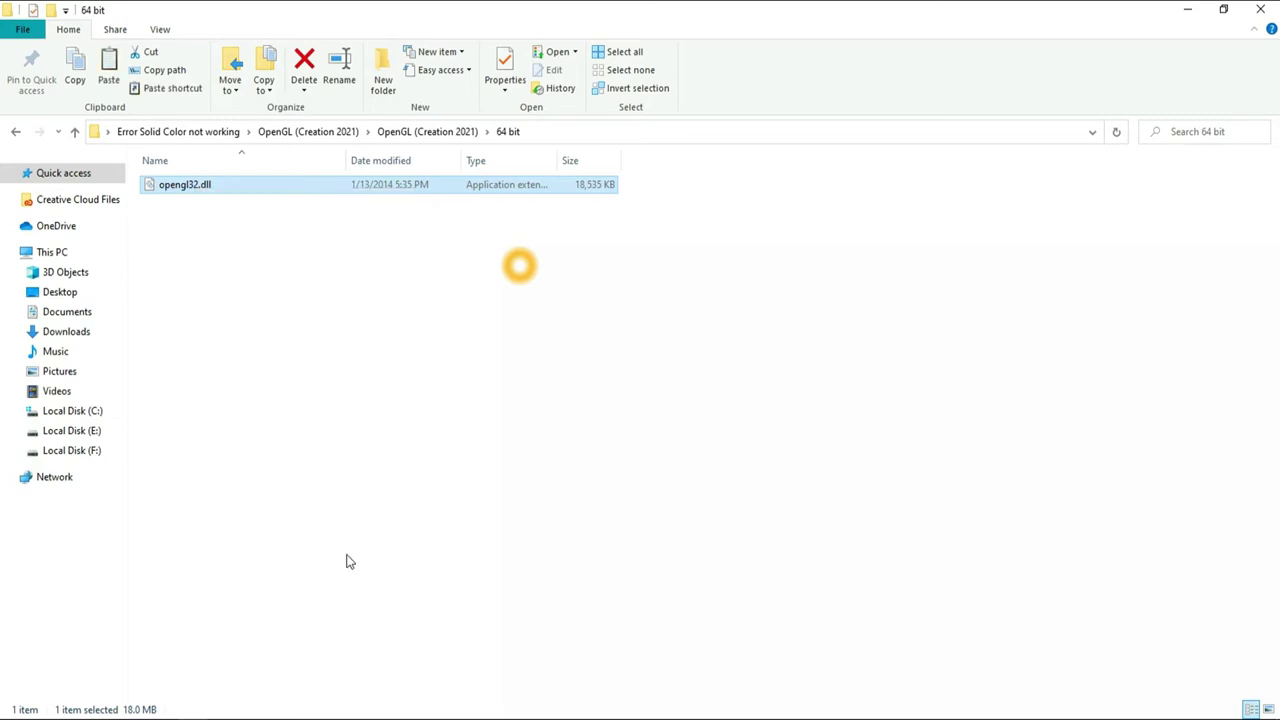
- Paste opengl32.dll into C:\Program Files\Adobe\Adobe Photoshop 2021, replacing the existing file with admin permission
{"action": "left_click", "coordinate": [72, 412]}
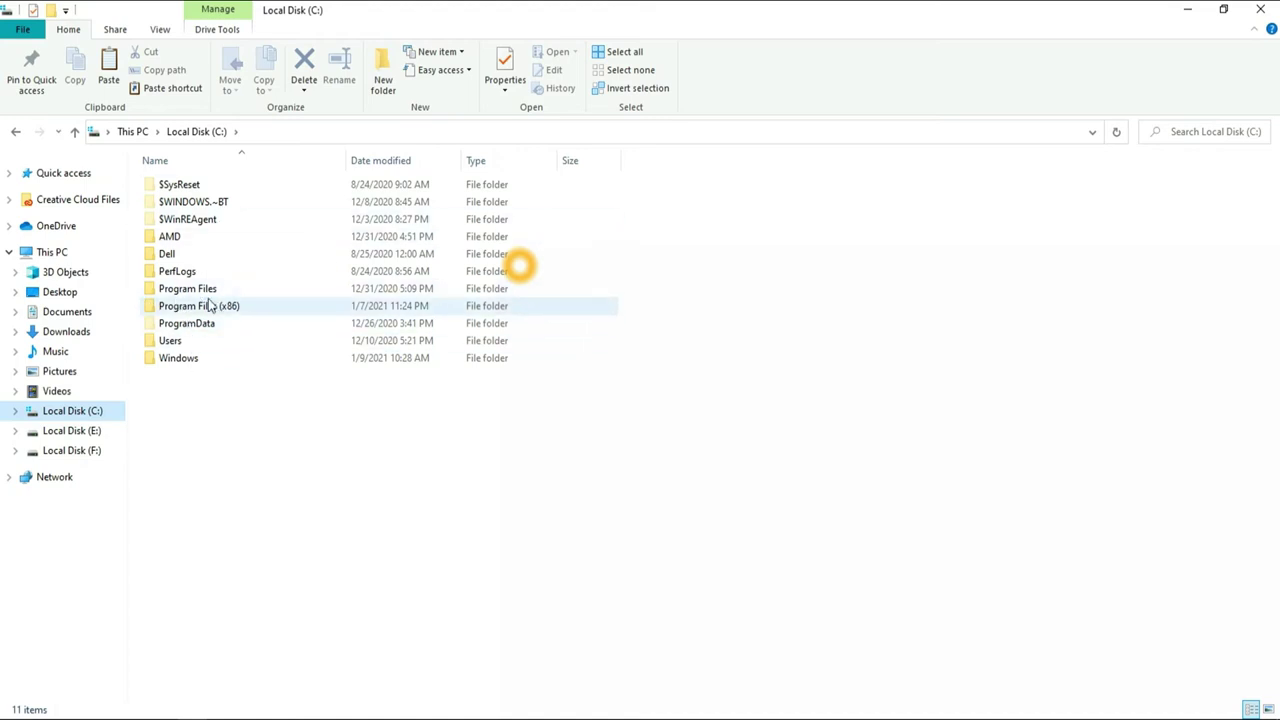
{"action": "double_click", "coordinate": [191, 292]}
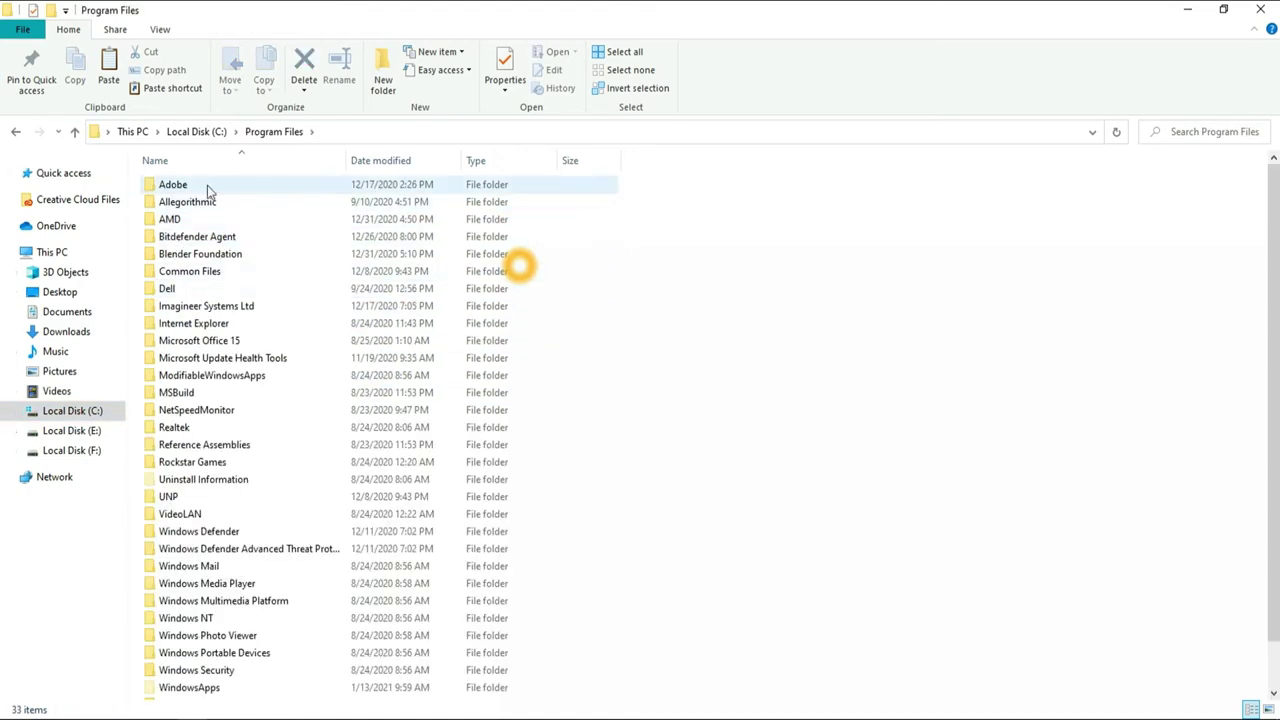
{"action": "double_click", "coordinate": [160, 184]}
{"action": "double_click", "coordinate": [205, 186]}
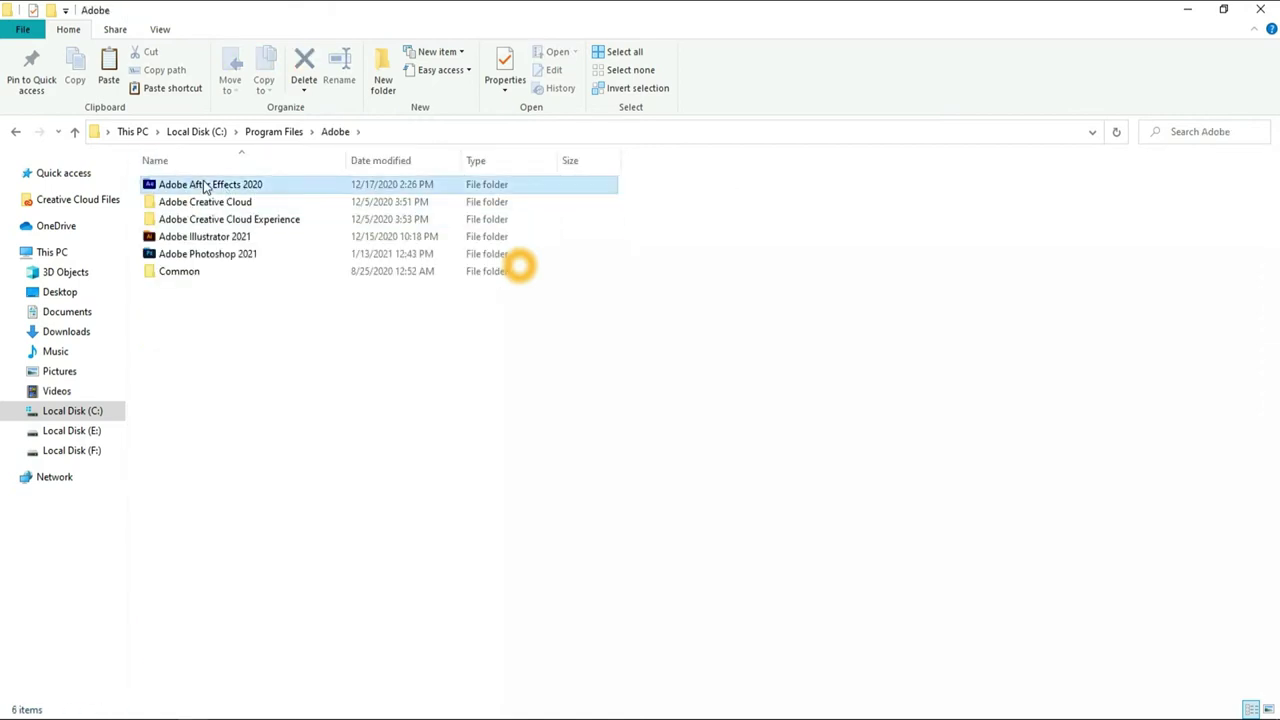
{"action": "left_click", "coordinate": [16, 131]}
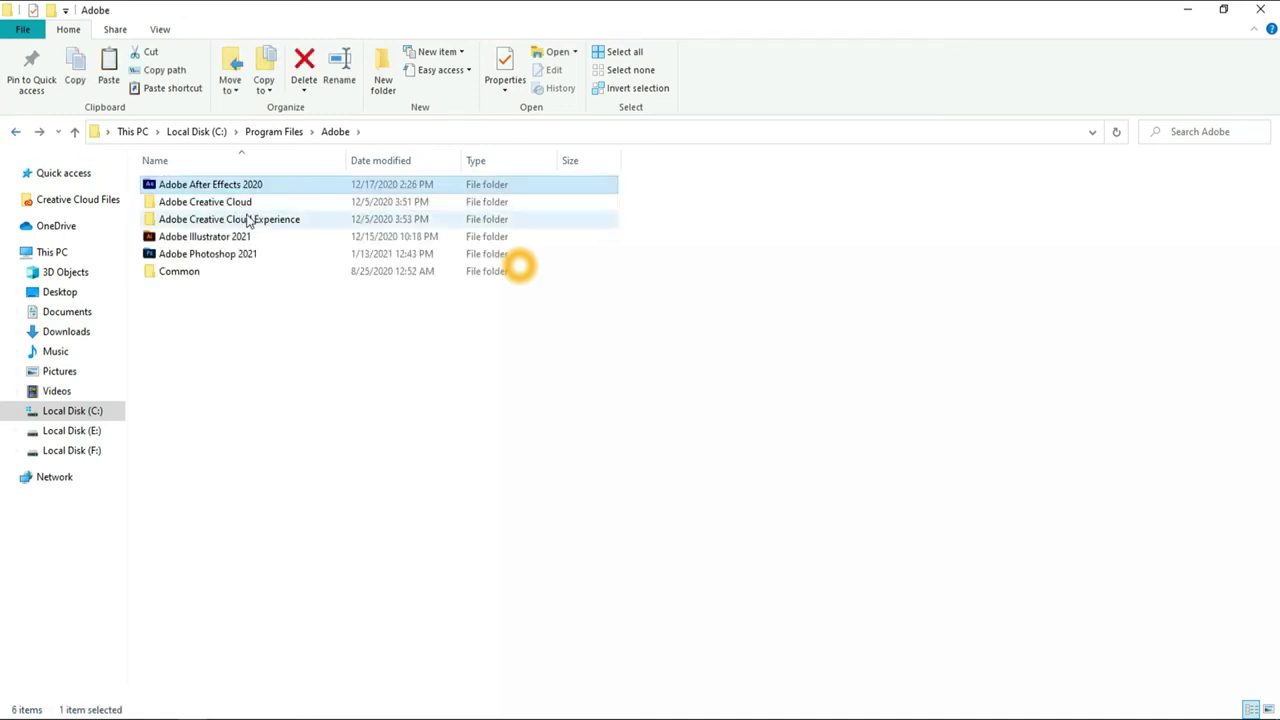
{"action": "double_click", "coordinate": [212, 255]}
{"action": "right_click", "coordinate": [779, 308]}
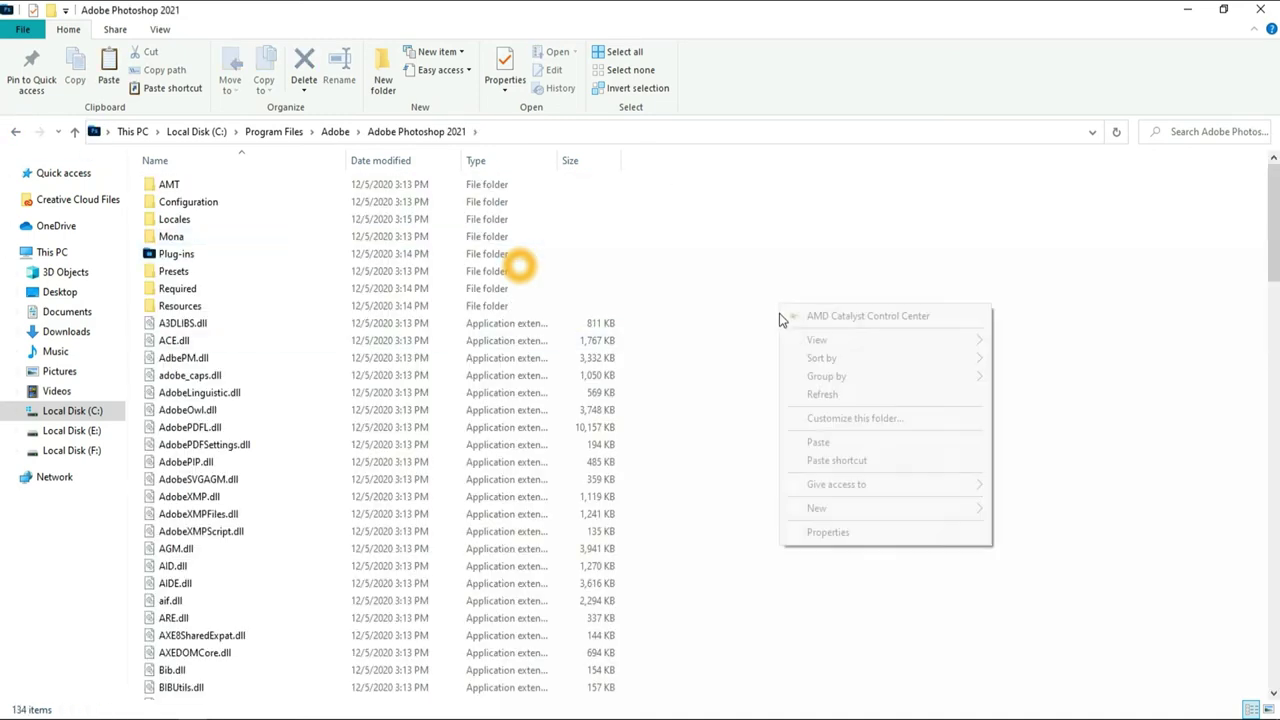
{"action": "left_click", "coordinate": [860, 442]}
{"action": "left_click", "coordinate": [592, 244]}
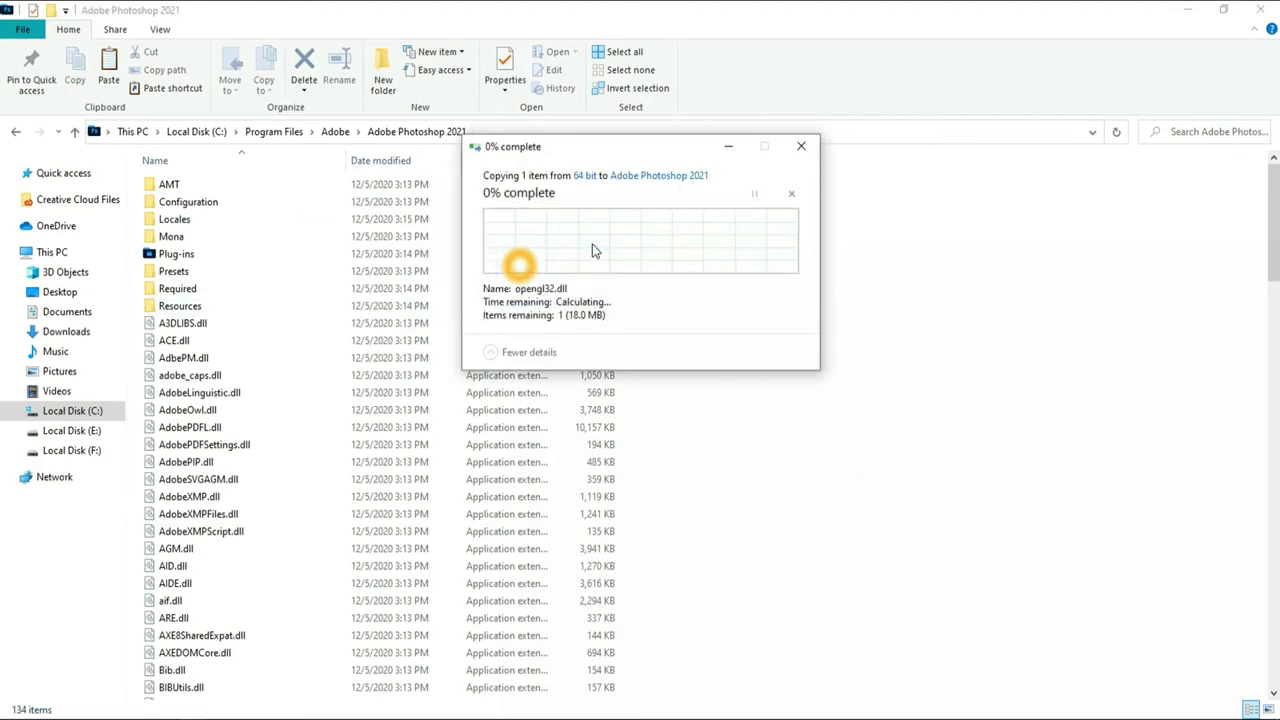
{"action": "left_click", "coordinate": [584, 262]}
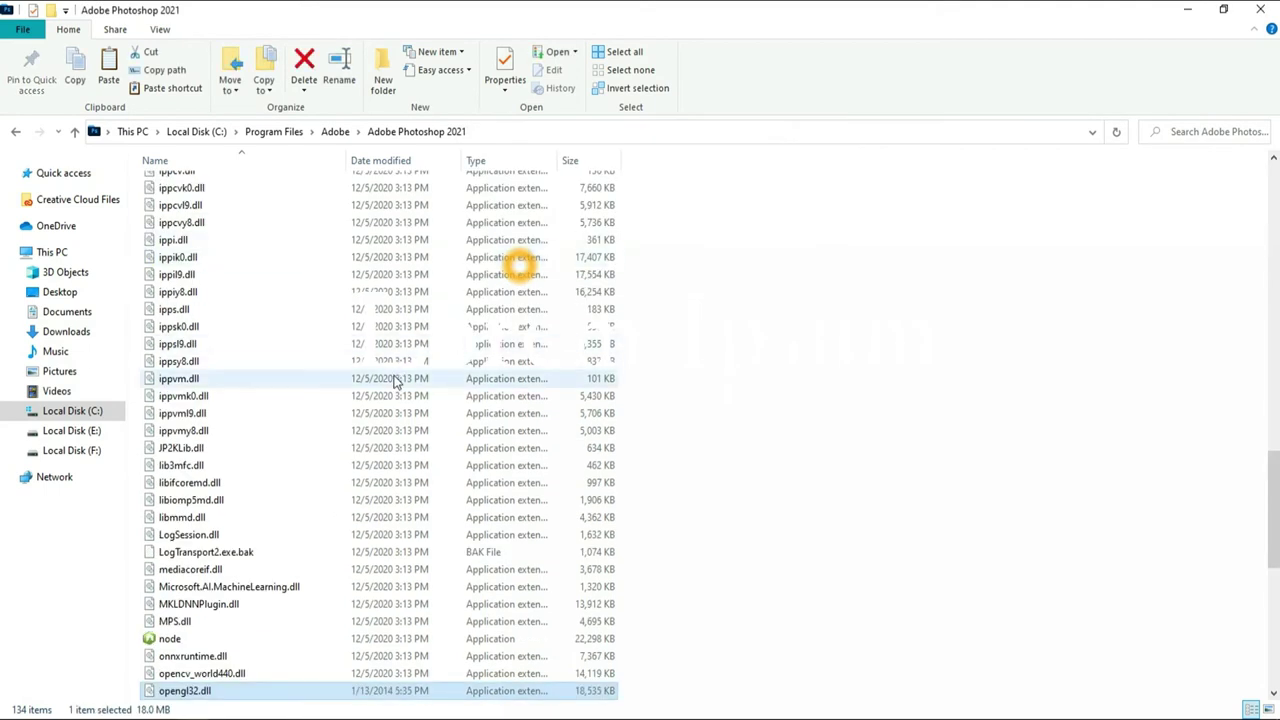
- Switch the file list between tiles and content layouts, close Explorer and refresh the desktop
{"action": "key", "text": "ctrl+shift+8"}
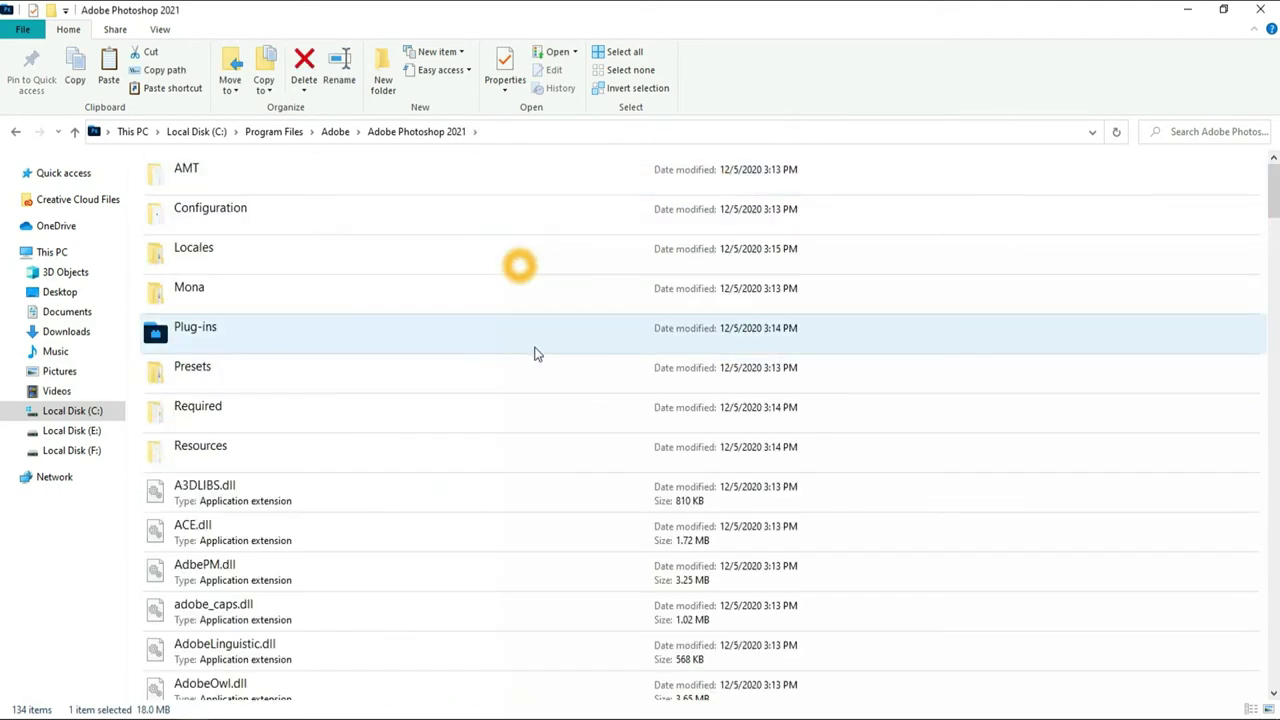
{"action": "key", "text": "ctrl+shift+7"}
{"action": "key", "text": "ctrl+shift+8"}
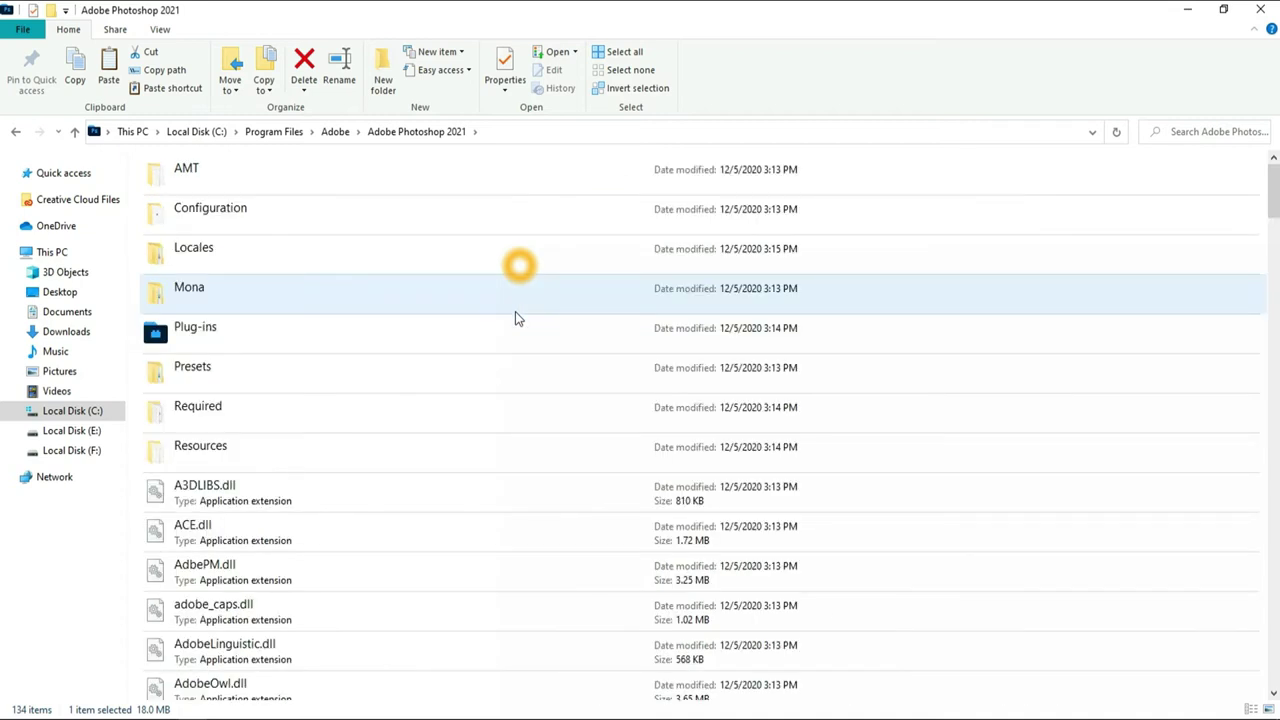
{"action": "left_click", "coordinate": [1252, 10]}
{"action": "right_click", "coordinate": [396, 141]}
{"action": "left_click", "coordinate": [440, 207]}
{"action": "right_click", "coordinate": [446, 162]}
{"action": "left_click", "coordinate": [481, 236]}
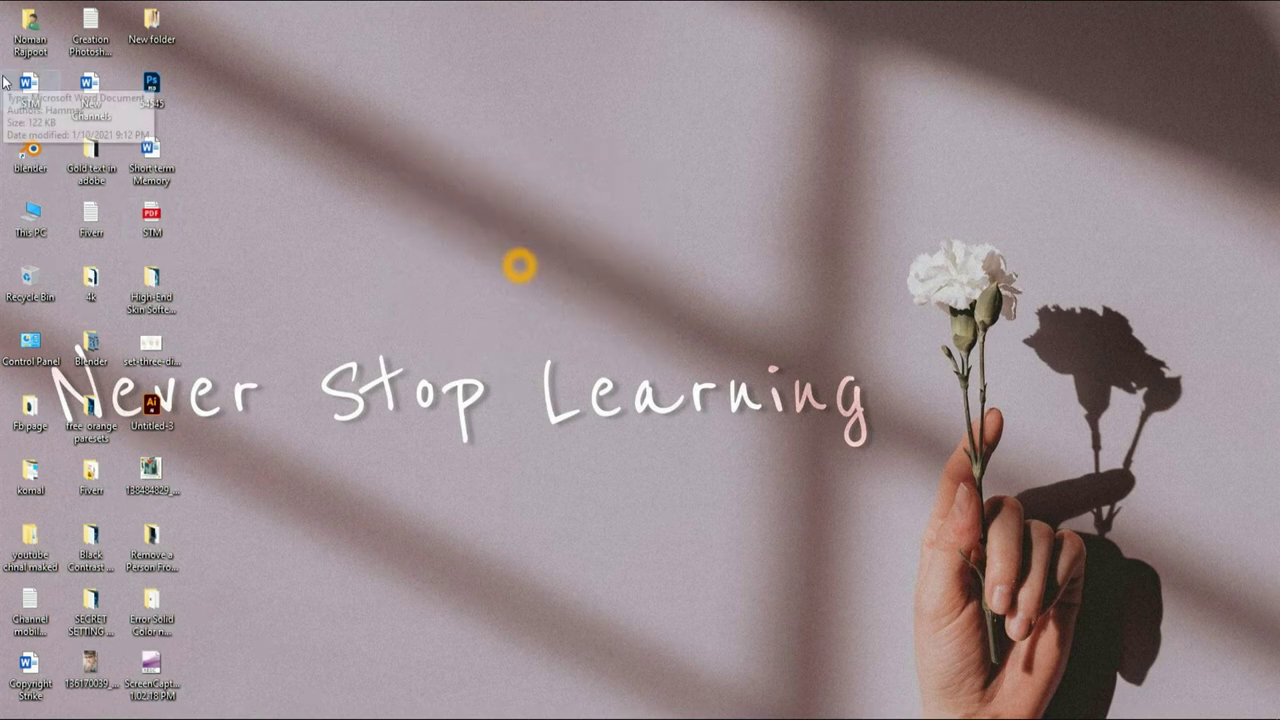
- Disable the AMD Radeon HD 7500 Series display adapter in Computer Management's Device Manager
{"action": "right_click", "coordinate": [30, 215]}
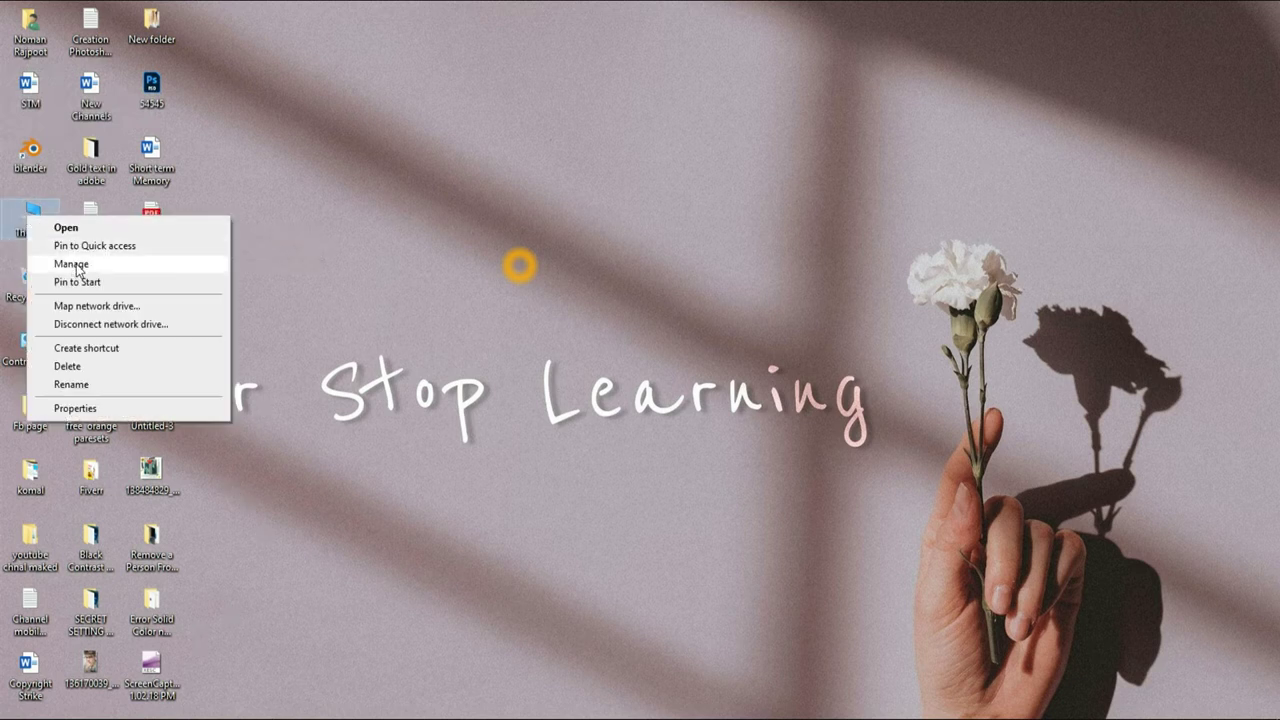
{"action": "left_click", "coordinate": [78, 266]}
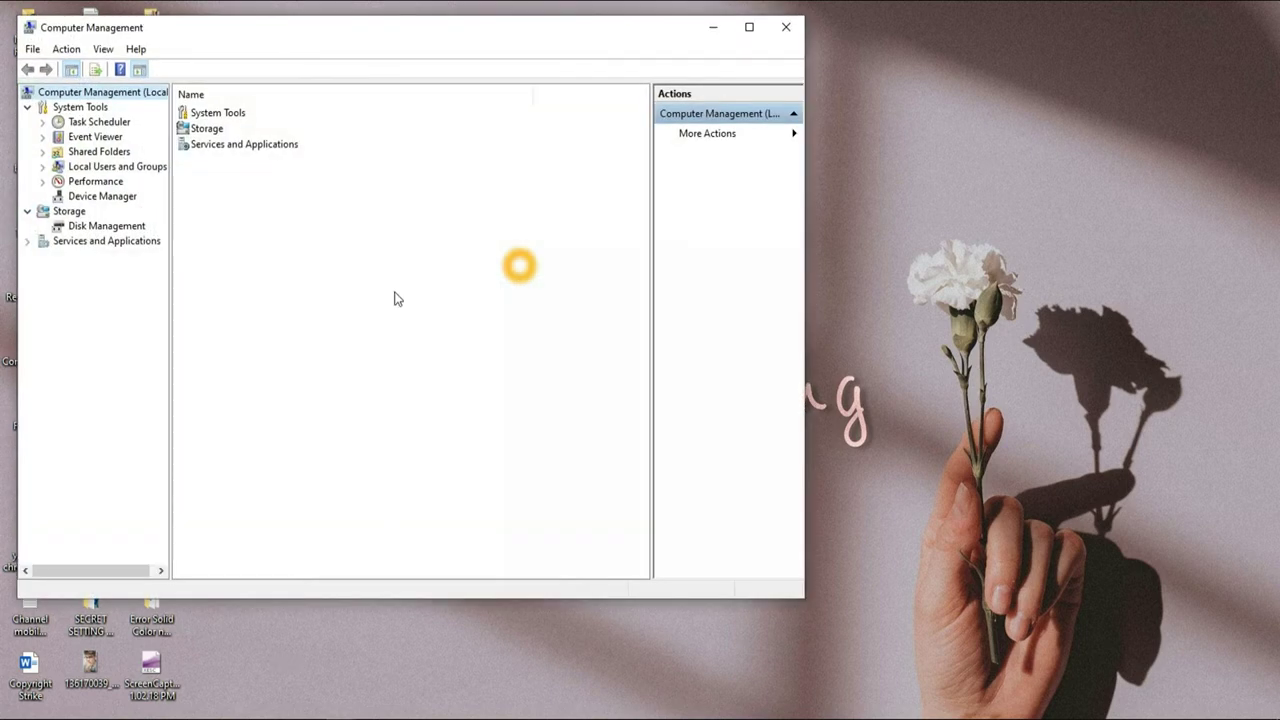
{"action": "left_click", "coordinate": [107, 198]}
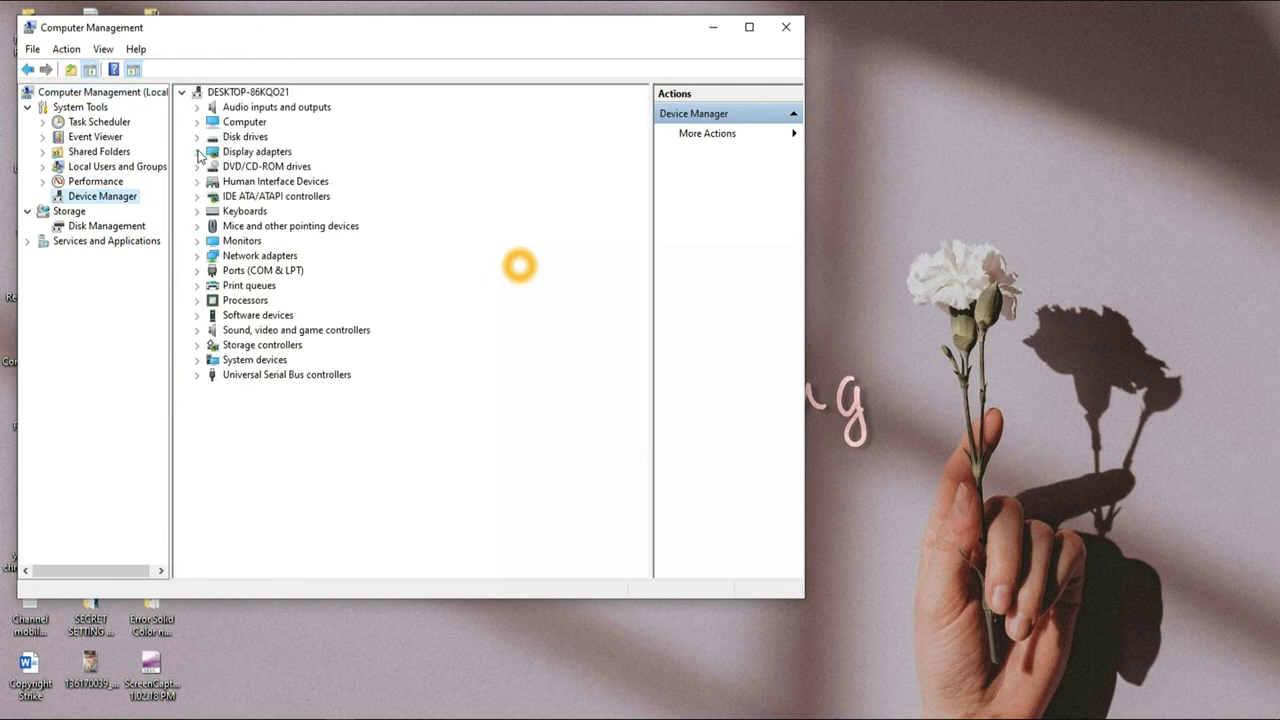
{"action": "left_click", "coordinate": [197, 152]}
{"action": "right_click", "coordinate": [250, 170]}
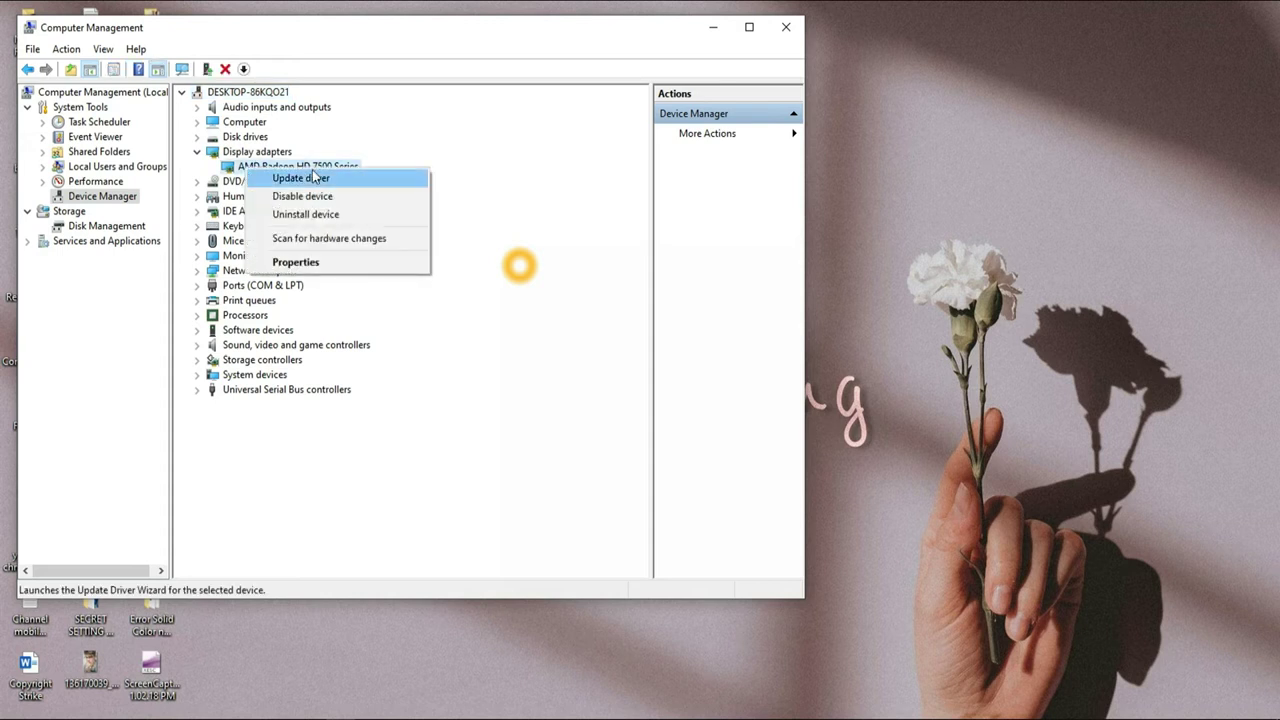
{"action": "left_click", "coordinate": [296, 200]}
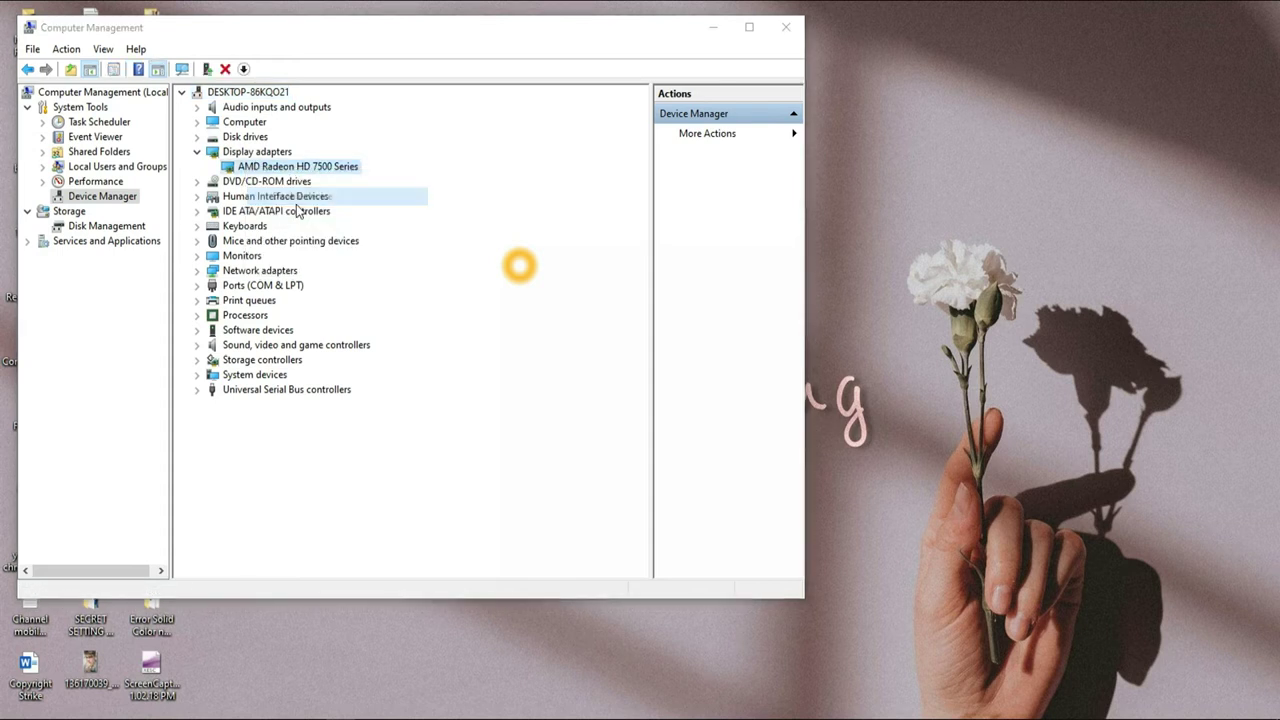
{"action": "left_click", "coordinate": [688, 386]}
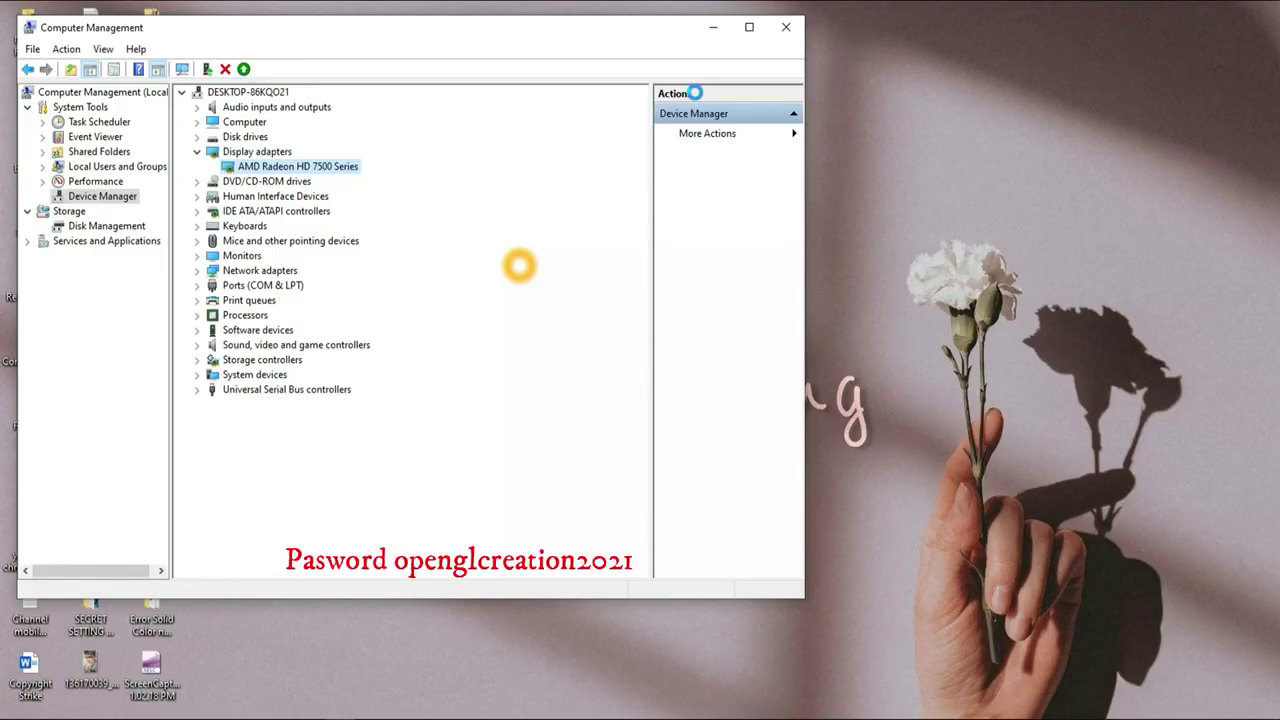
- Close Computer Management and refresh the desktop
{"action": "left_click", "coordinate": [786, 27]}
{"action": "right_click", "coordinate": [447, 126]}
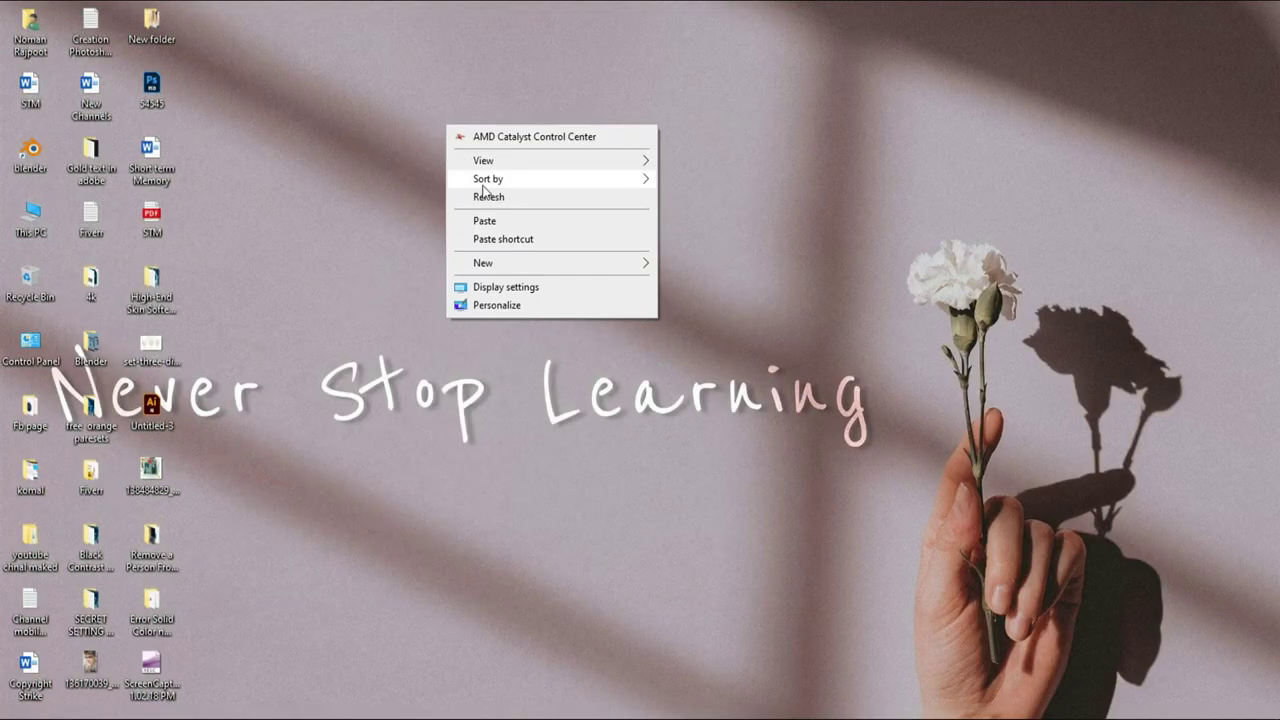
{"action": "left_click", "coordinate": [467, 195]}
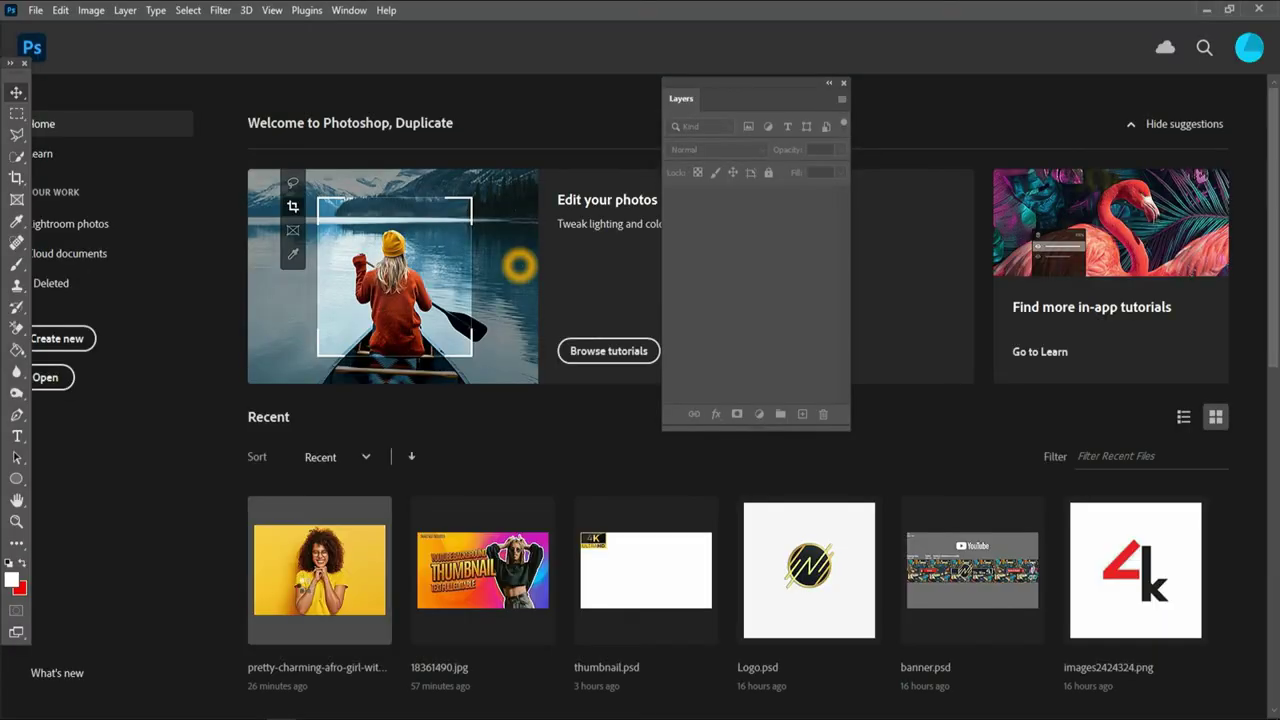
- Reopen the recent yellow portrait, unlock its Background into Layer 0, and pan with the Hand tool
{"action": "left_click", "coordinate": [319, 570]}
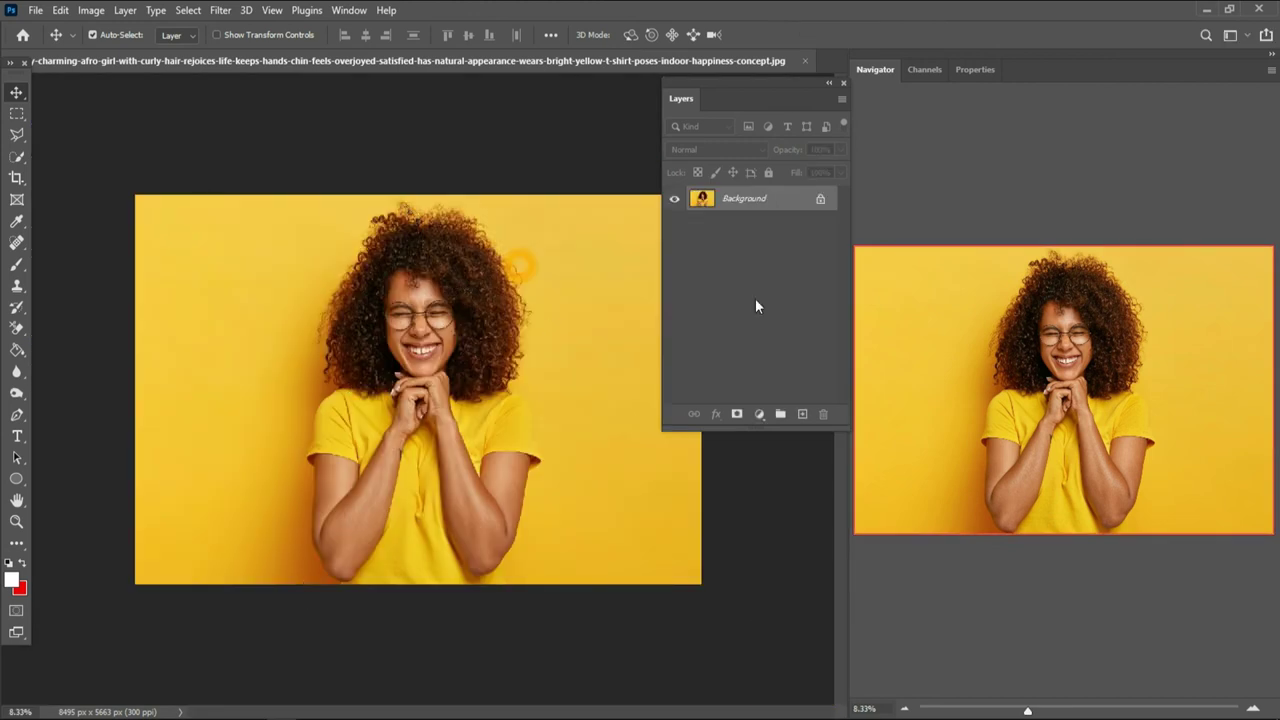
{"action": "left_click", "coordinate": [820, 198]}
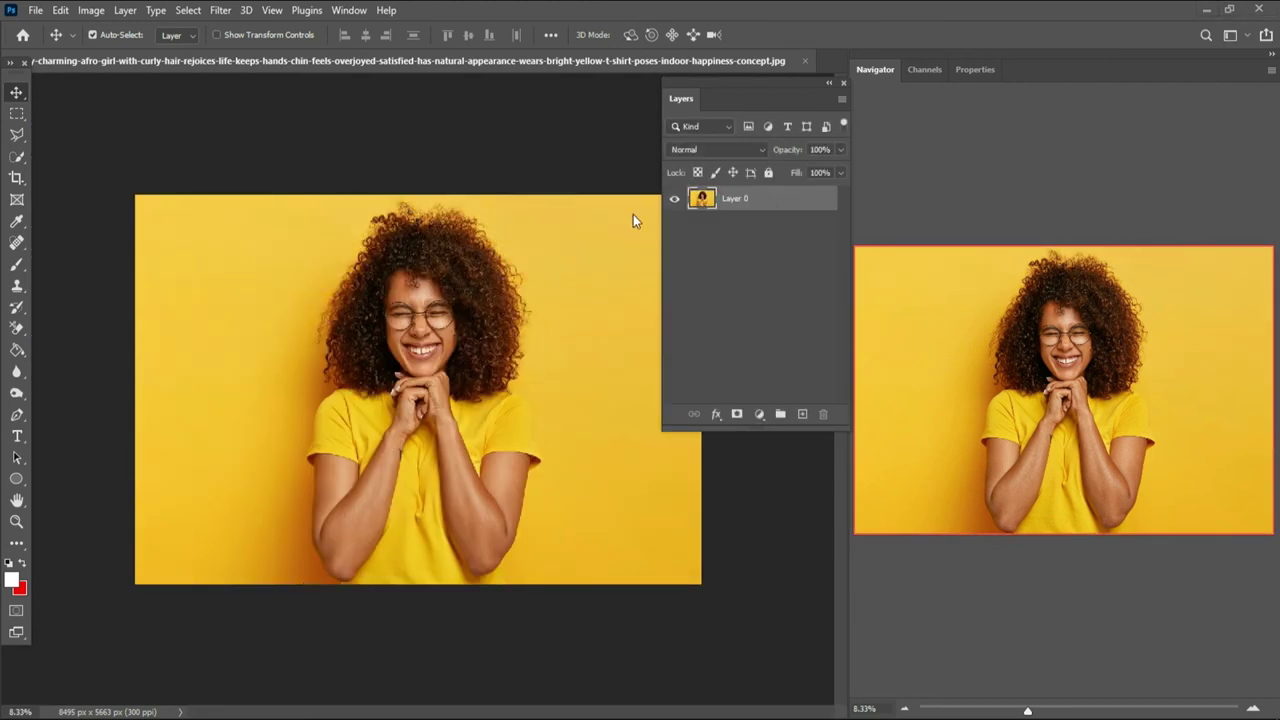
{"action": "scroll", "coordinate": [463, 477], "scroll_direction": "up", "scroll_amount": 4}
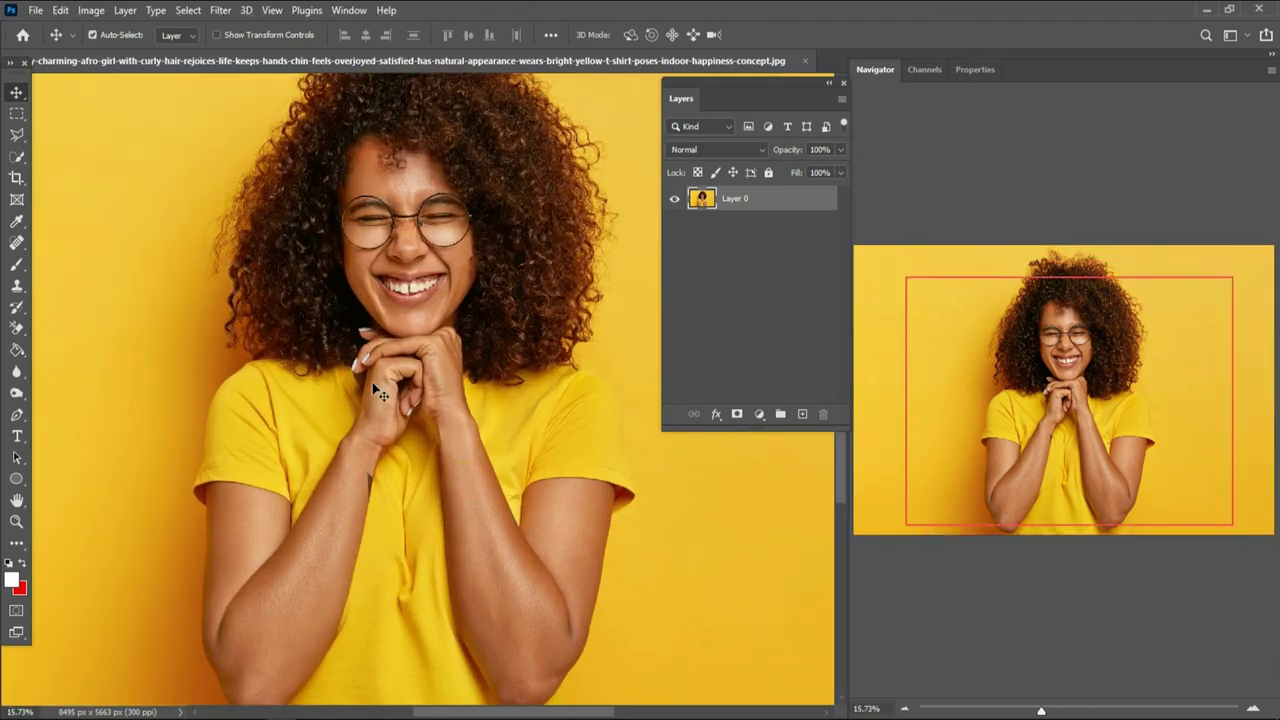
{"action": "left_click", "coordinate": [16, 501]}
{"action": "mouse_move", "coordinate": [358, 451]}
{"action": "left_mouse_down"}
{"action": "mouse_move", "coordinate": [423, 511]}
{"action": "mouse_move", "coordinate": [414, 422]}
{"action": "left_mouse_up"}
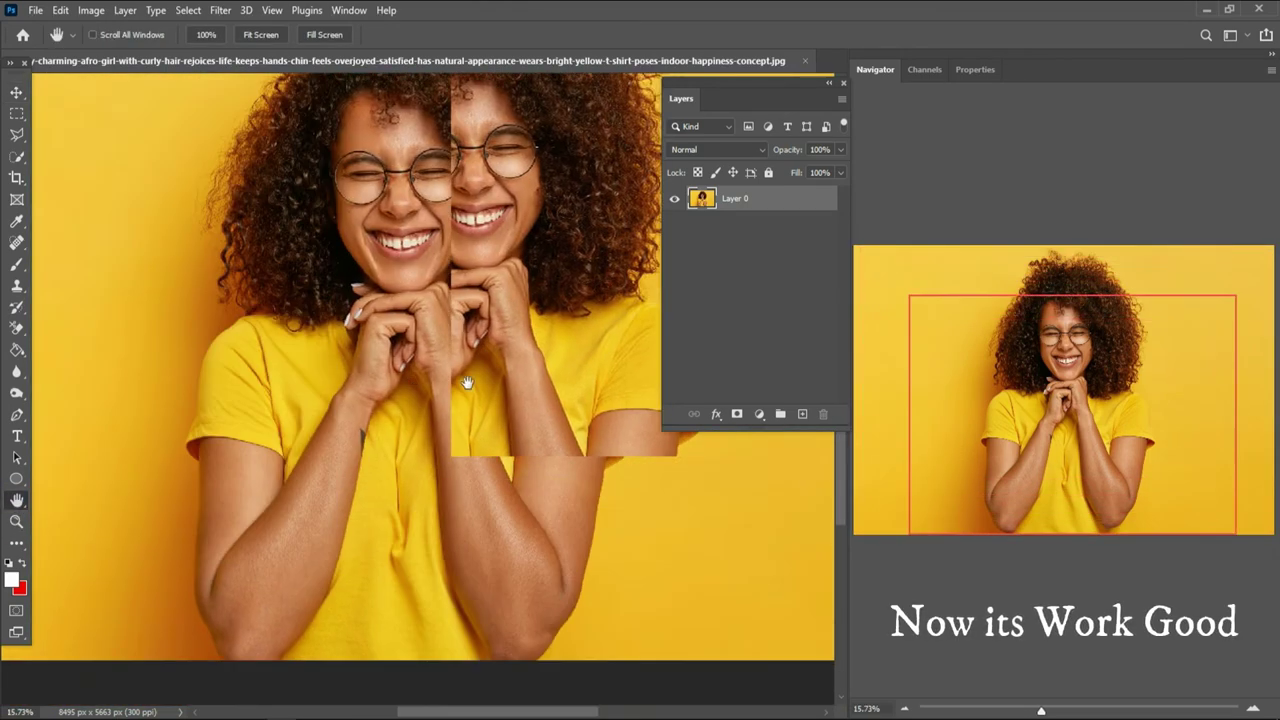
{"action": "scroll", "coordinate": [414, 422], "scroll_direction": "down", "scroll_amount": 2}
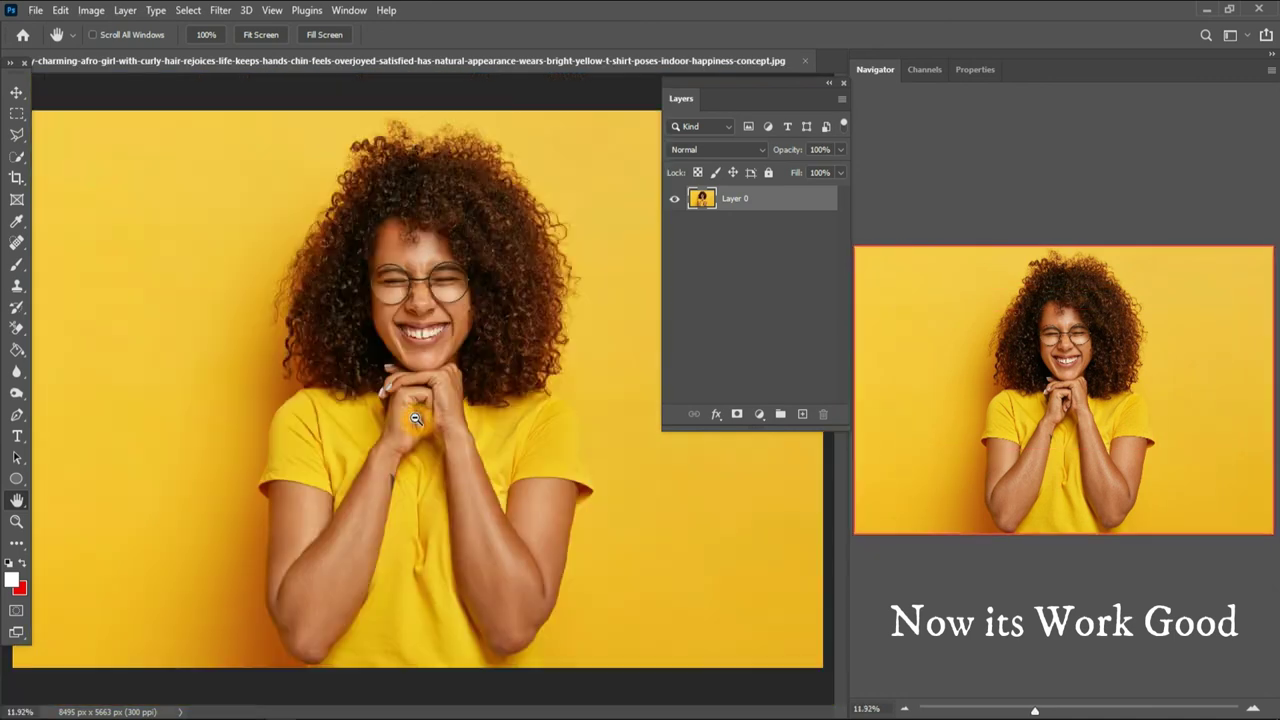
{"action": "scroll", "coordinate": [430, 335], "scroll_direction": "down", "scroll_amount": 2}
- Add a red Solid Color fill layer above Layer 0 and toggle its visibility
{"action": "left_click", "coordinate": [759, 414]}
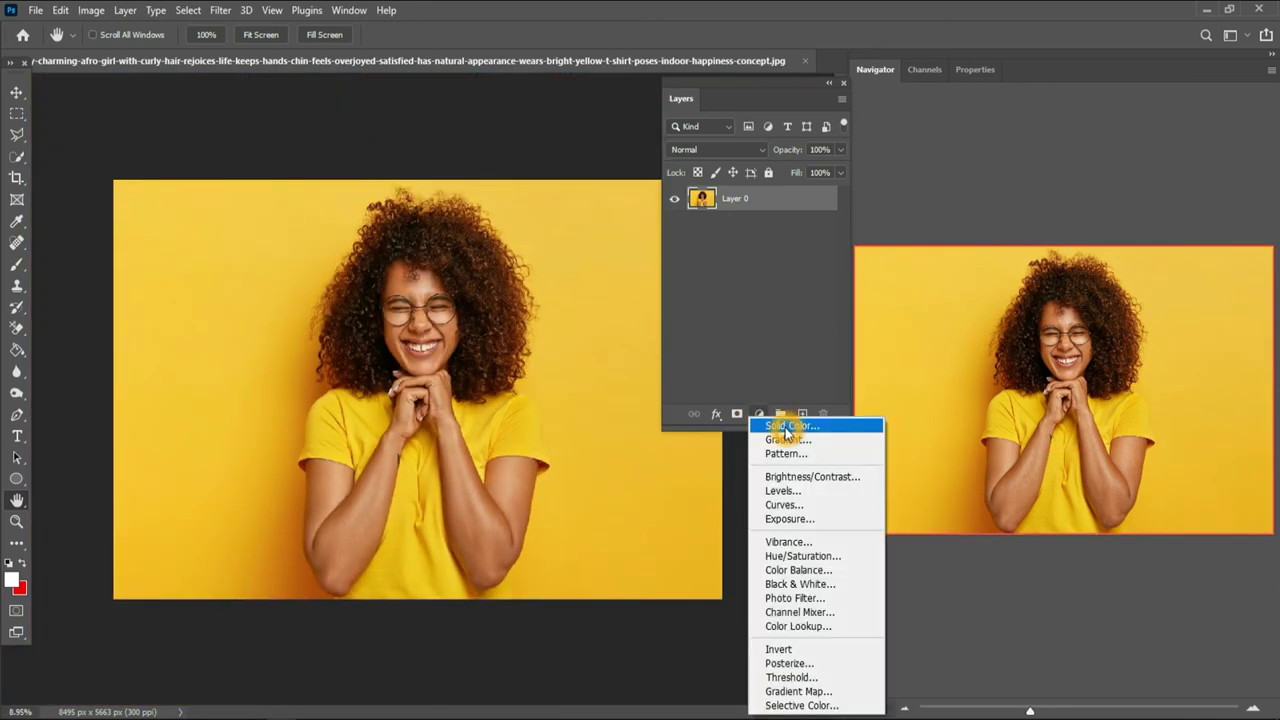
{"action": "left_click", "coordinate": [778, 425]}
{"action": "left_click", "coordinate": [1047, 156]}
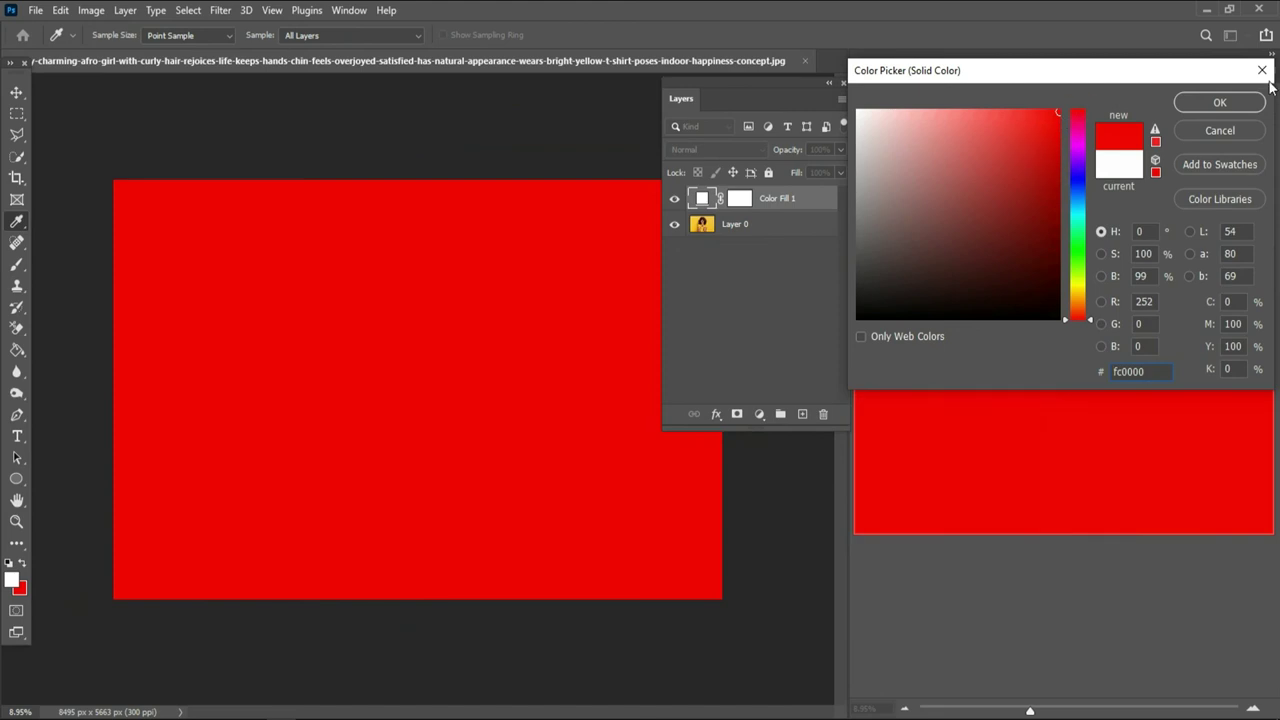
{"action": "left_click", "coordinate": [1220, 102]}
{"action": "left_click", "coordinate": [465, 260]}
{"action": "scroll", "coordinate": [552, 293], "scroll_direction": "down", "scroll_amount": 1}
{"action": "left_click", "coordinate": [674, 198]}
- Change the fill colour to cyan, preview blend modes, return to Normal and hide Color Fill 1
{"action": "double_click", "coordinate": [702, 198]}
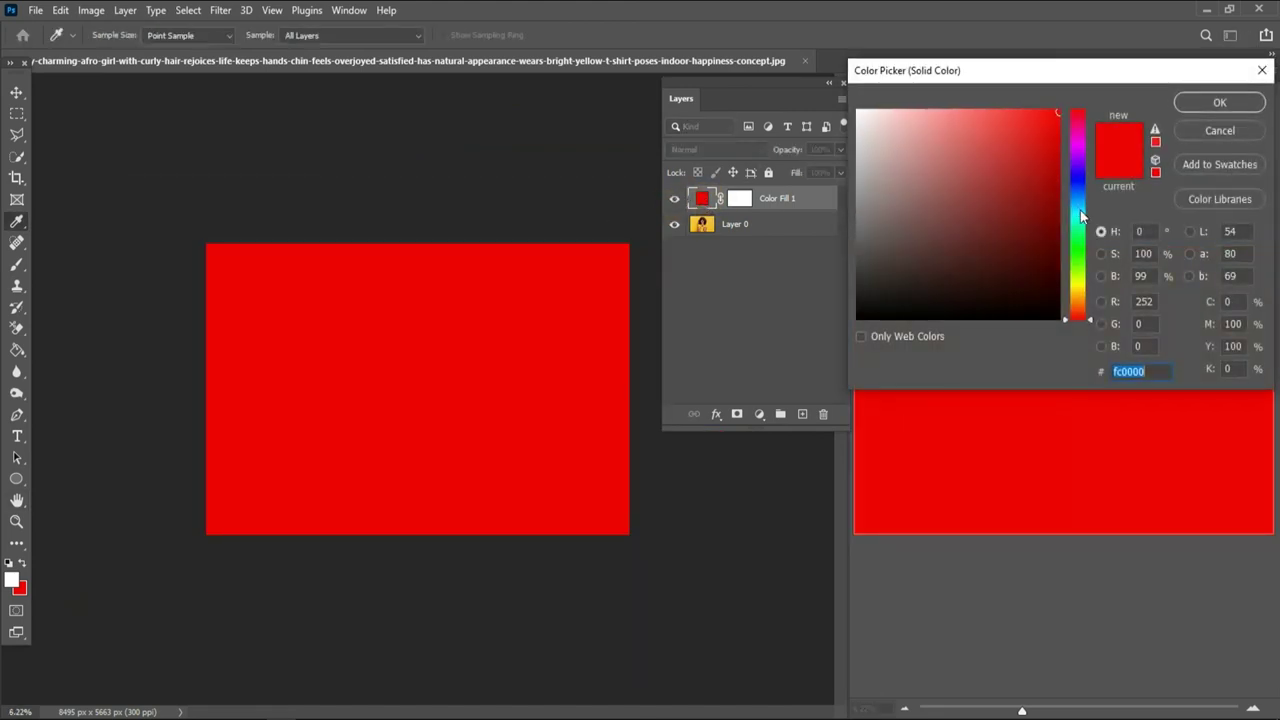
{"action": "left_click", "coordinate": [1080, 210]}
{"action": "left_click", "coordinate": [1220, 102]}
{"action": "scroll", "coordinate": [377, 286], "scroll_direction": "down", "scroll_amount": 1}
{"action": "left_click", "coordinate": [674, 198]}
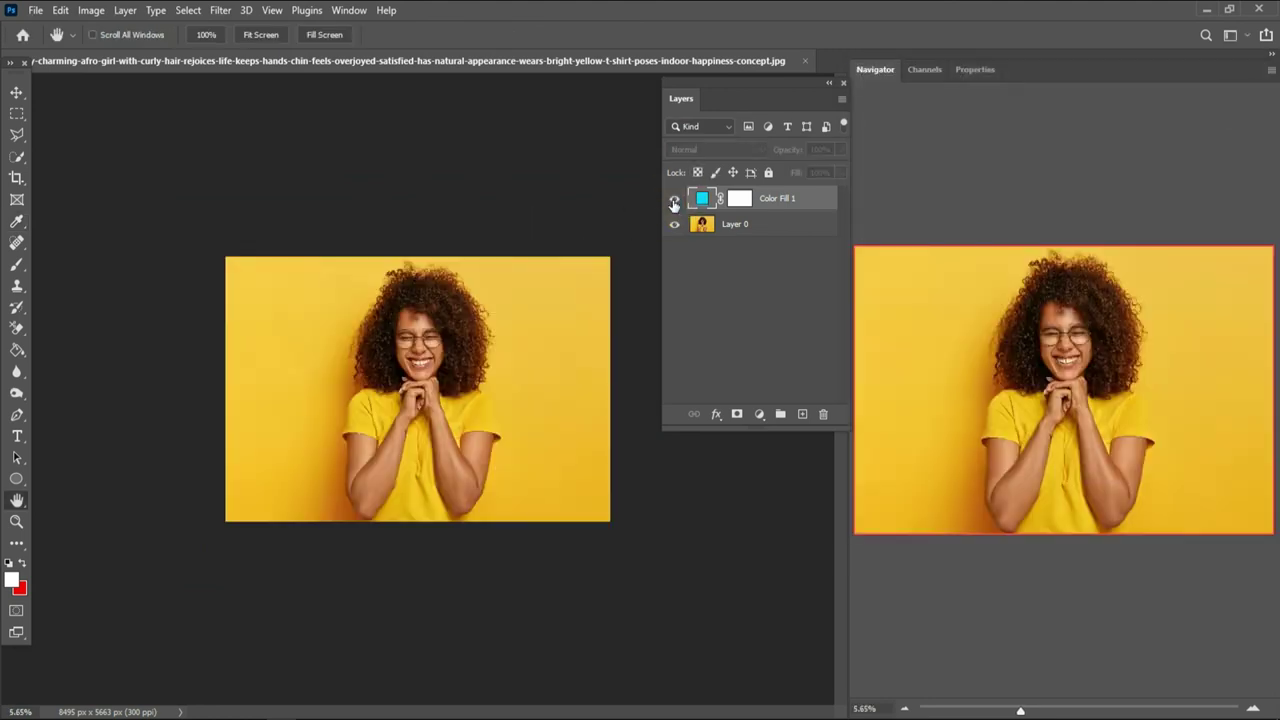
{"action": "left_click", "coordinate": [715, 149]}
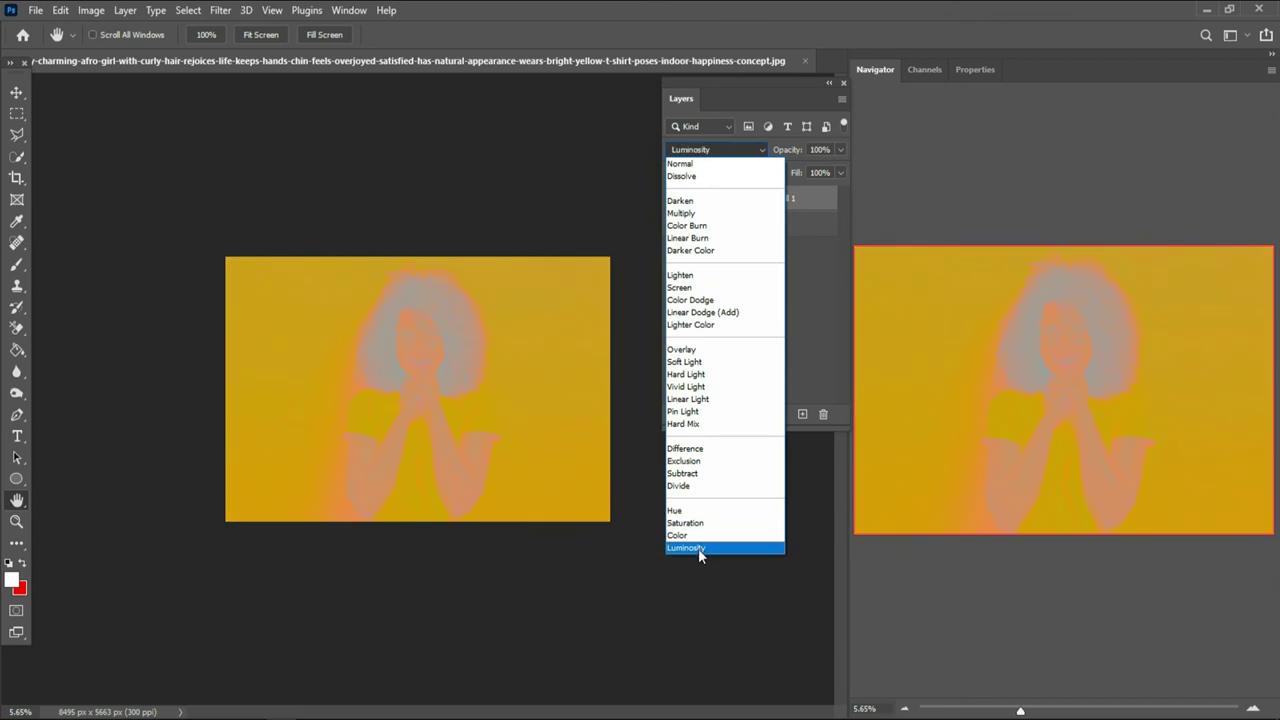
{"action": "left_click", "coordinate": [690, 163]}
{"action": "left_click", "coordinate": [674, 198]}
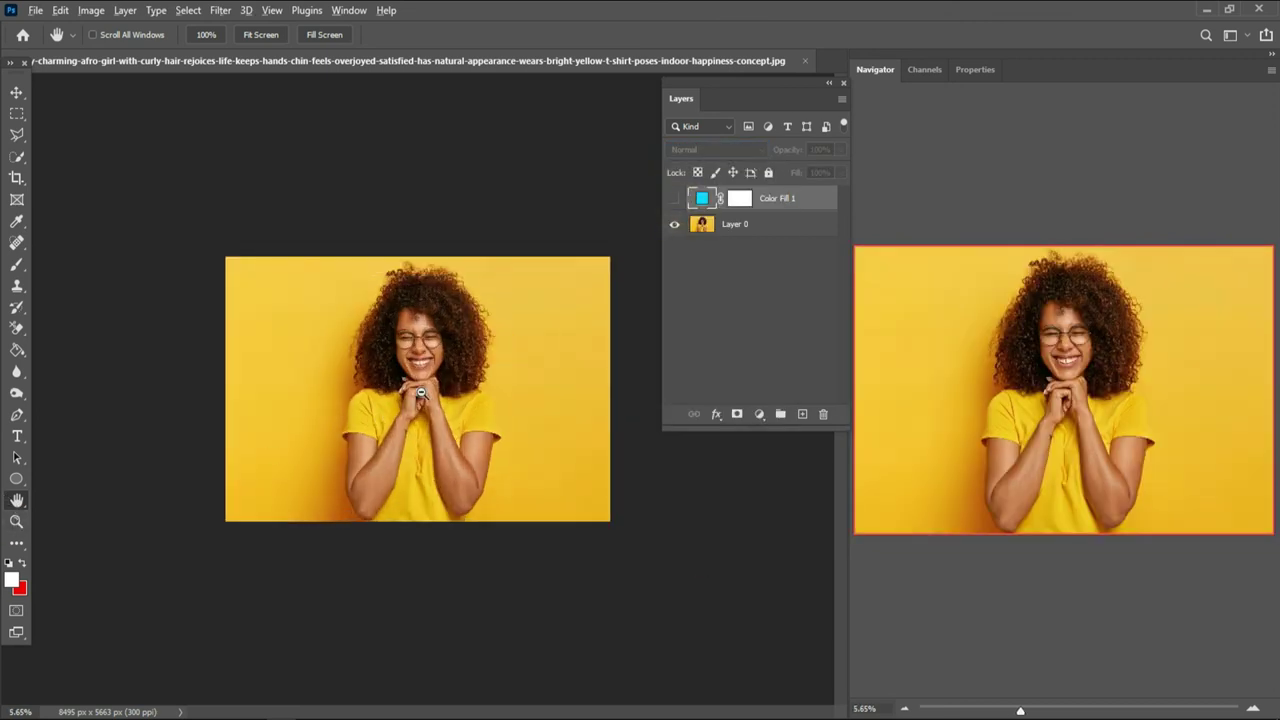
- Show Color Fill 1 again, invert its layer mask, then hide the layer to reveal the photo
{"action": "scroll", "coordinate": [422, 392], "scroll_direction": "up", "scroll_amount": 5}
{"action": "mouse_move", "coordinate": [423, 357]}
{"action": "left_mouse_down"}
{"action": "mouse_move", "coordinate": [503, 326]}
{"action": "mouse_move", "coordinate": [586, 357]}
{"action": "left_mouse_up"}
{"action": "scroll", "coordinate": [471, 260], "scroll_direction": "down", "scroll_amount": 3}
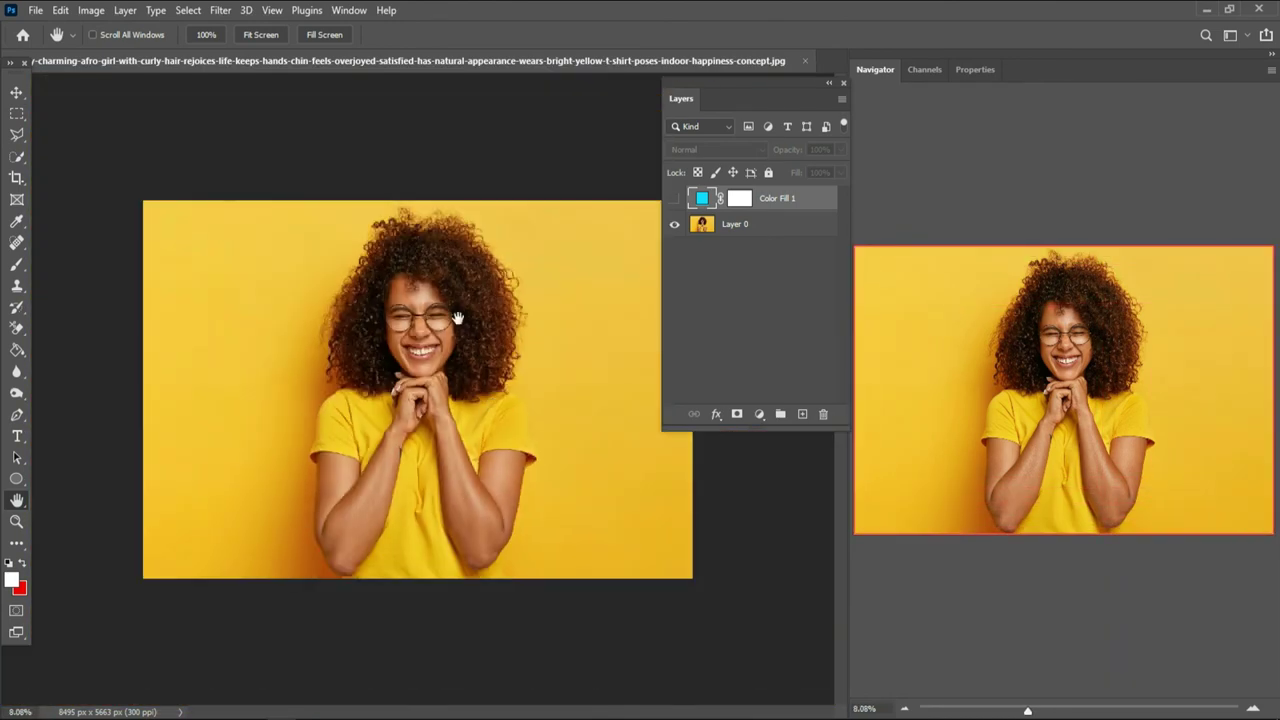
{"action": "left_click", "coordinate": [674, 198]}
{"action": "left_click", "coordinate": [581, 287], "text": "alt"}
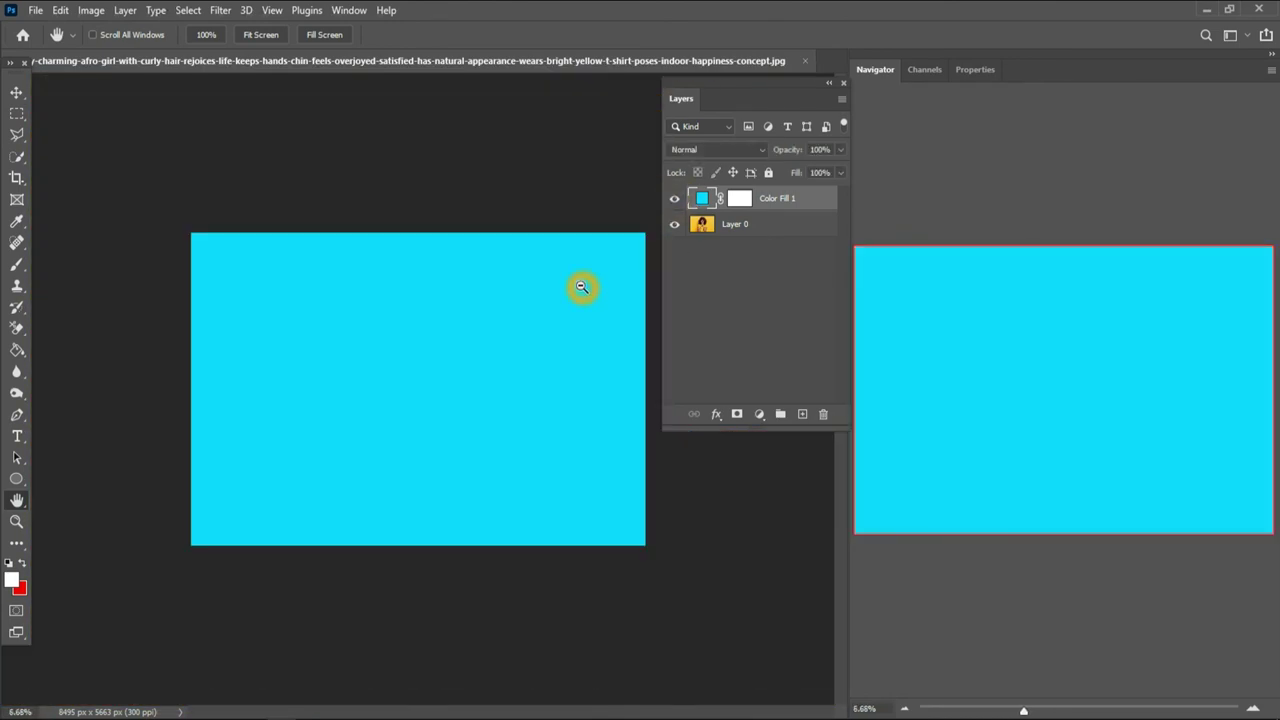
{"action": "left_click", "coordinate": [737, 199]}
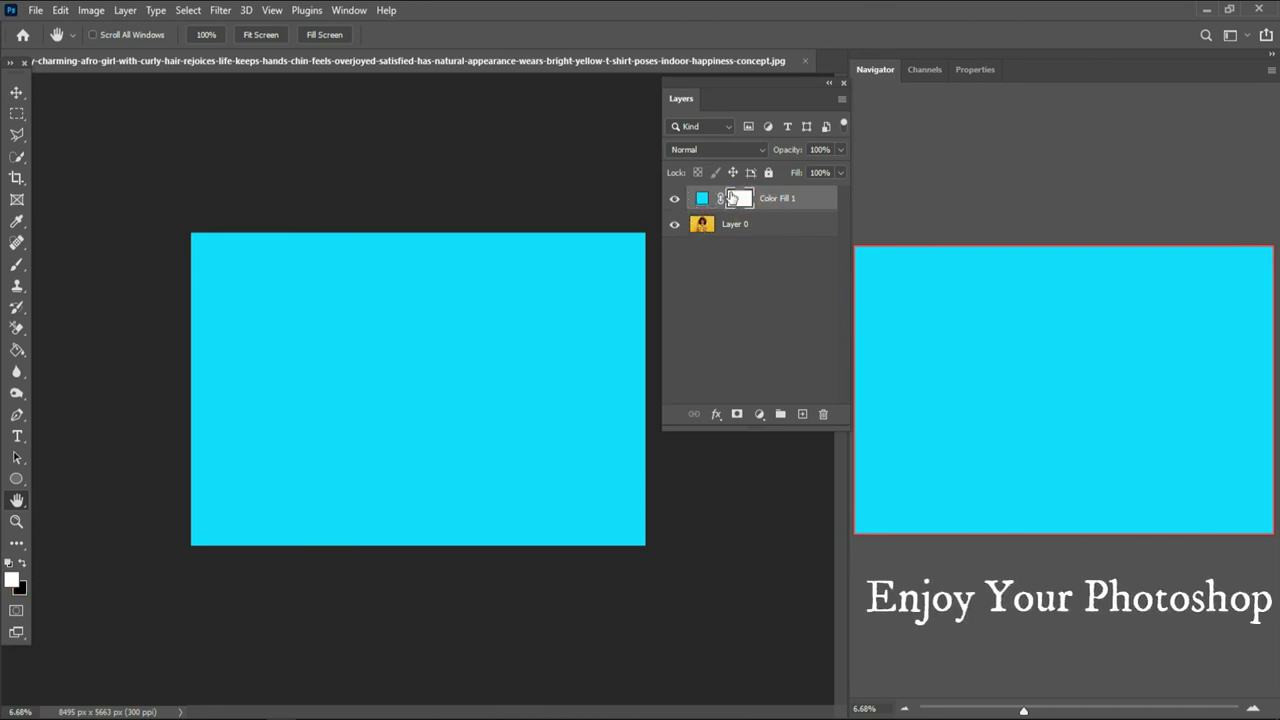
{"action": "left_click", "coordinate": [91, 10]}
{"action": "left_click", "coordinate": [279, 243]}
{"action": "left_click", "coordinate": [675, 198]}
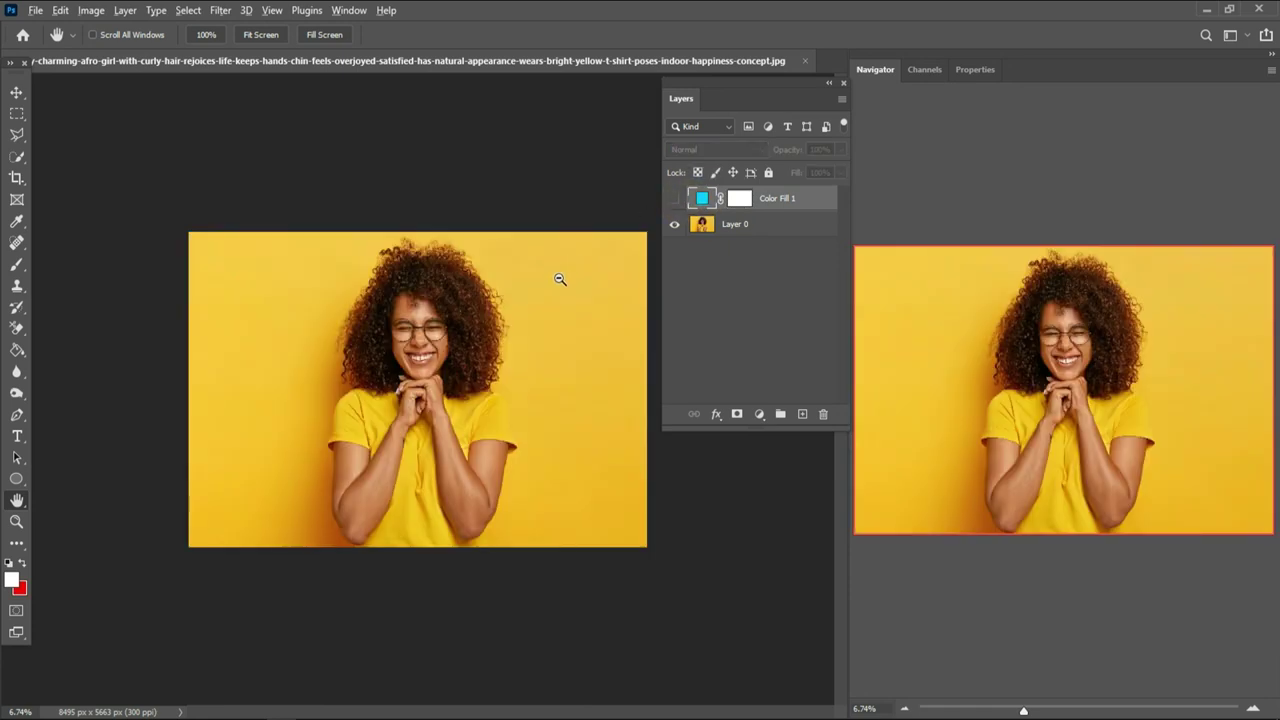